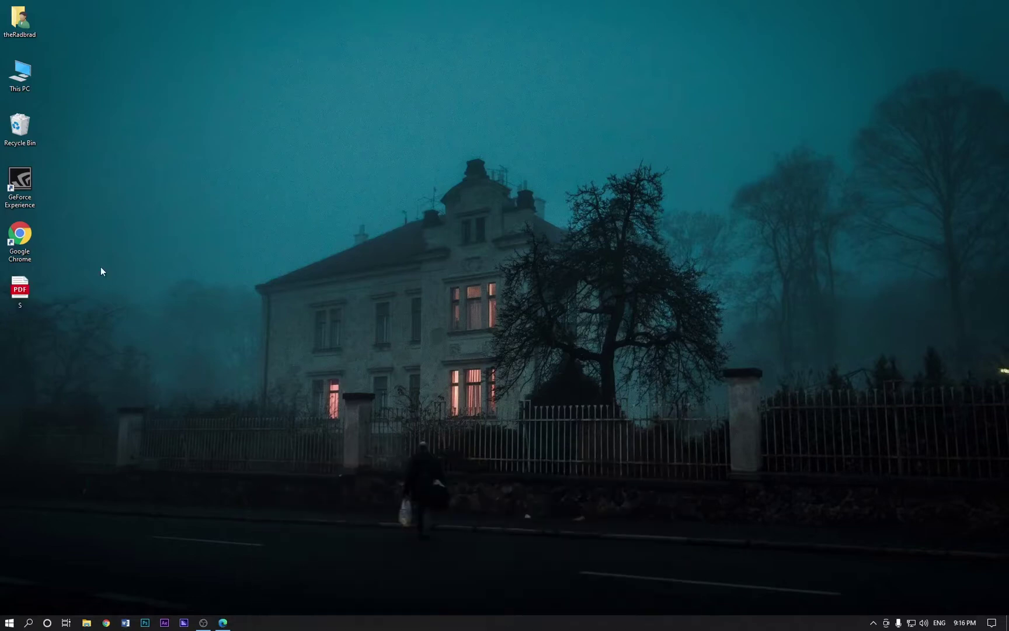
Step: Switch to Word and set the blank document's top, bottom, left and right margins to 1 cm
{"action": "left_click", "coordinate": [125, 623]}
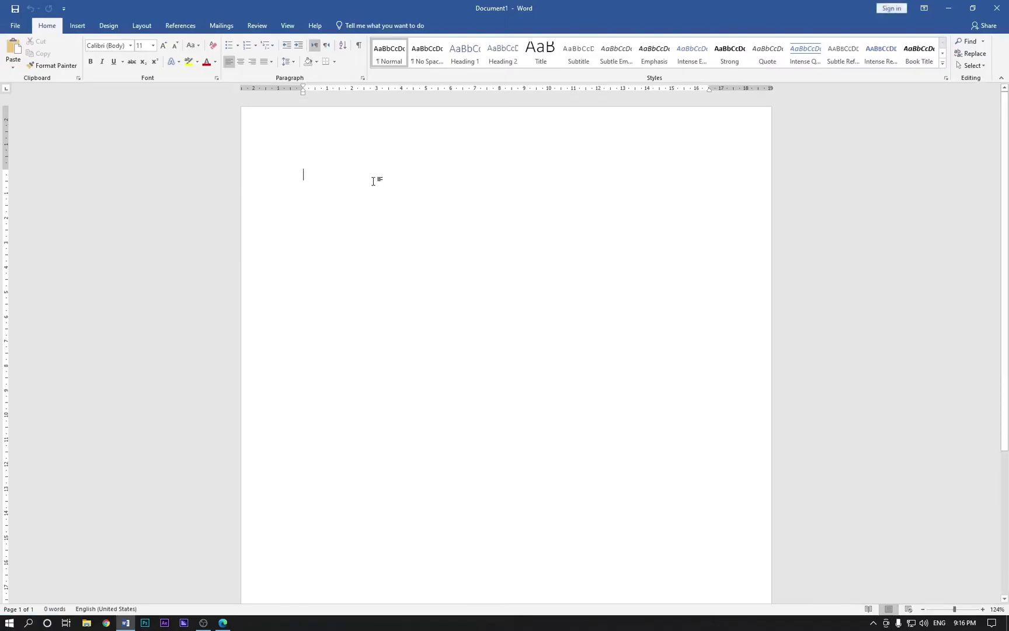
{"action": "left_click", "coordinate": [143, 28]}
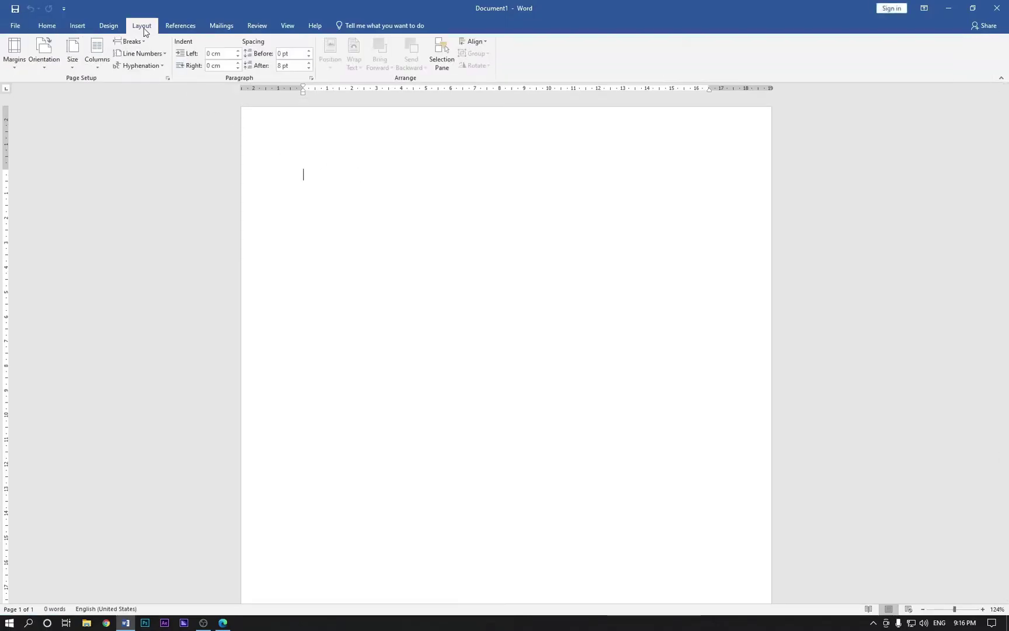
{"action": "left_click", "coordinate": [15, 64]}
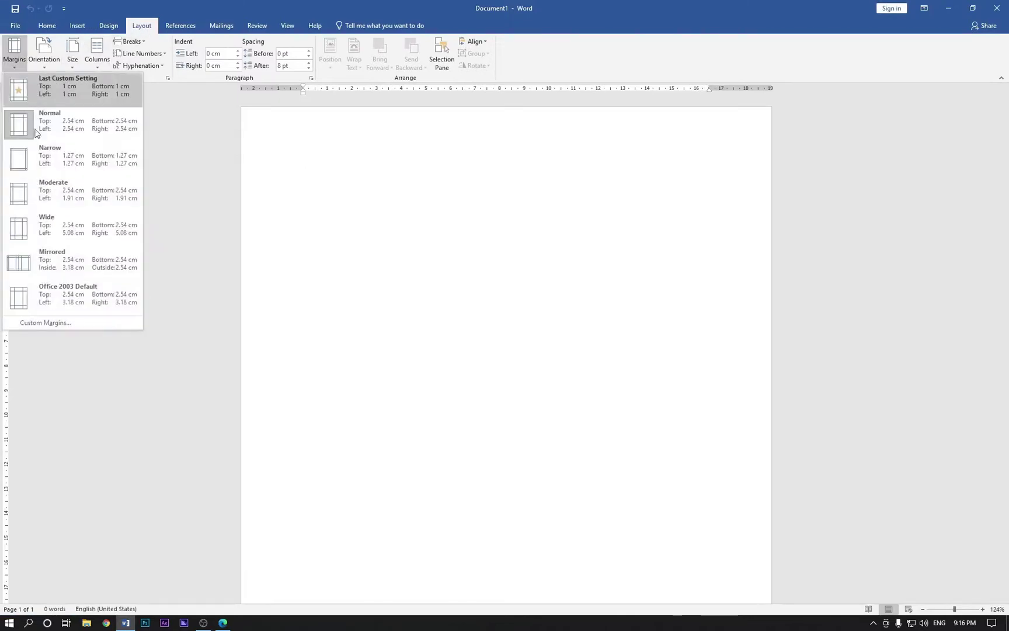
{"action": "left_click", "coordinate": [46, 324]}
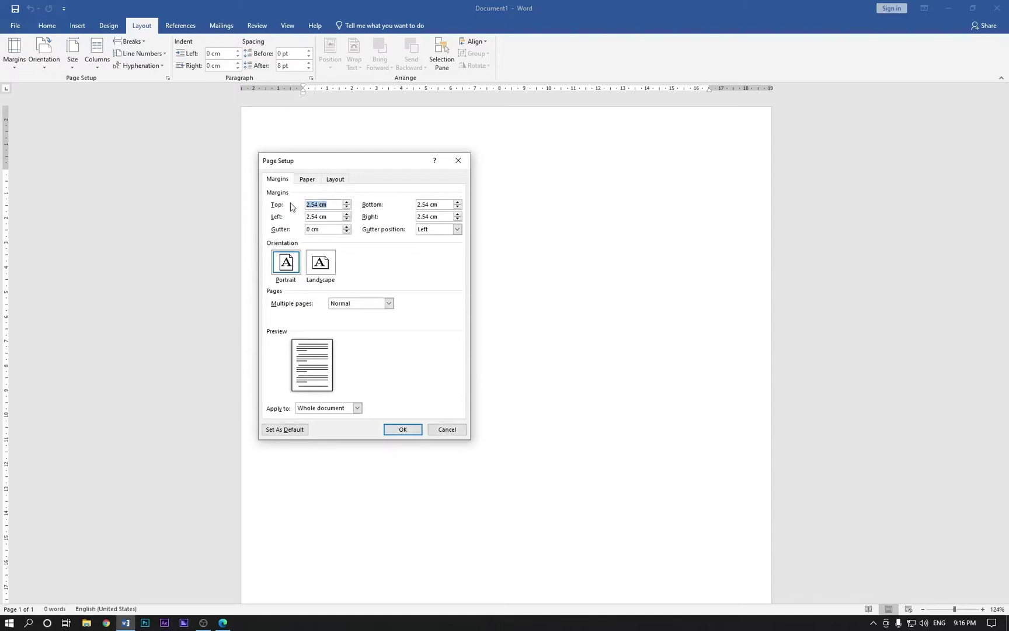
{"action": "type", "text": "1"}
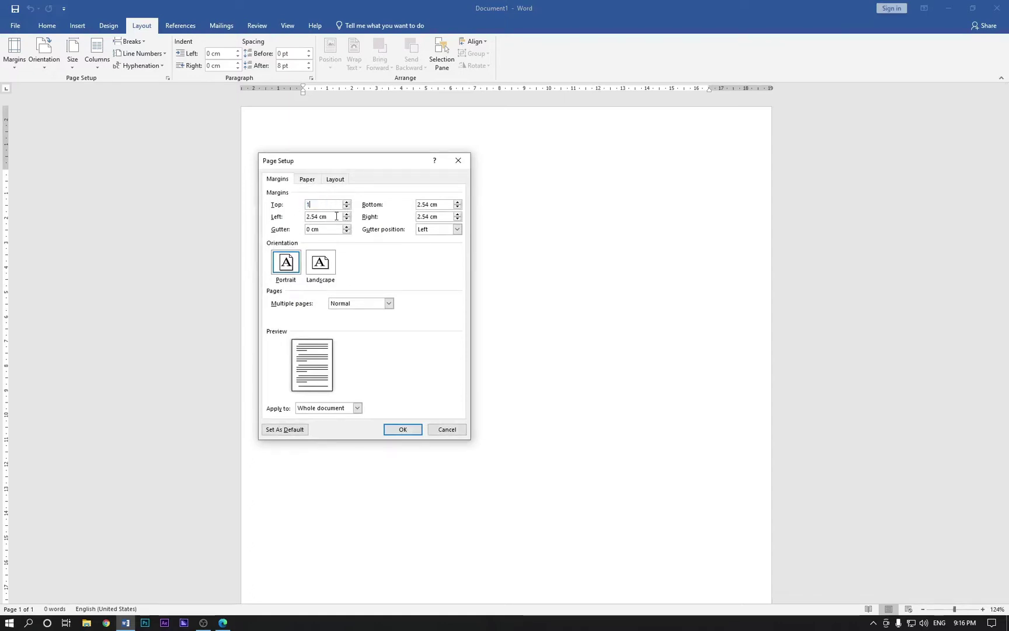
{"action": "key", "text": "Tab"}
{"action": "type", "text": "1"}
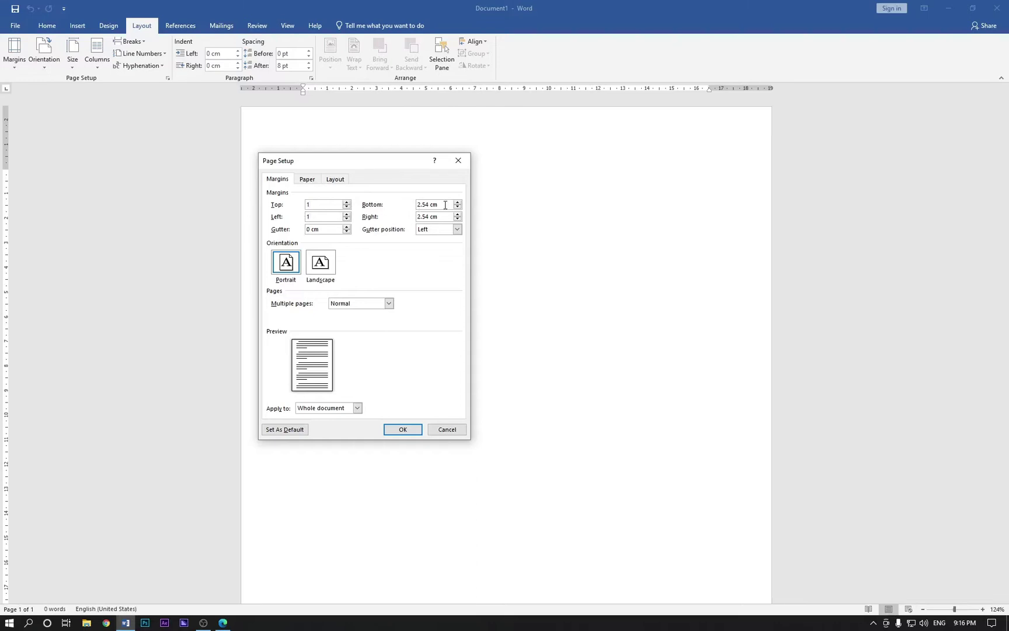
{"action": "key", "text": "Tab"}
{"action": "type", "text": "1"}
{"action": "key", "text": "Tab"}
{"action": "type", "text": "1"}
{"action": "left_click", "coordinate": [400, 435]}
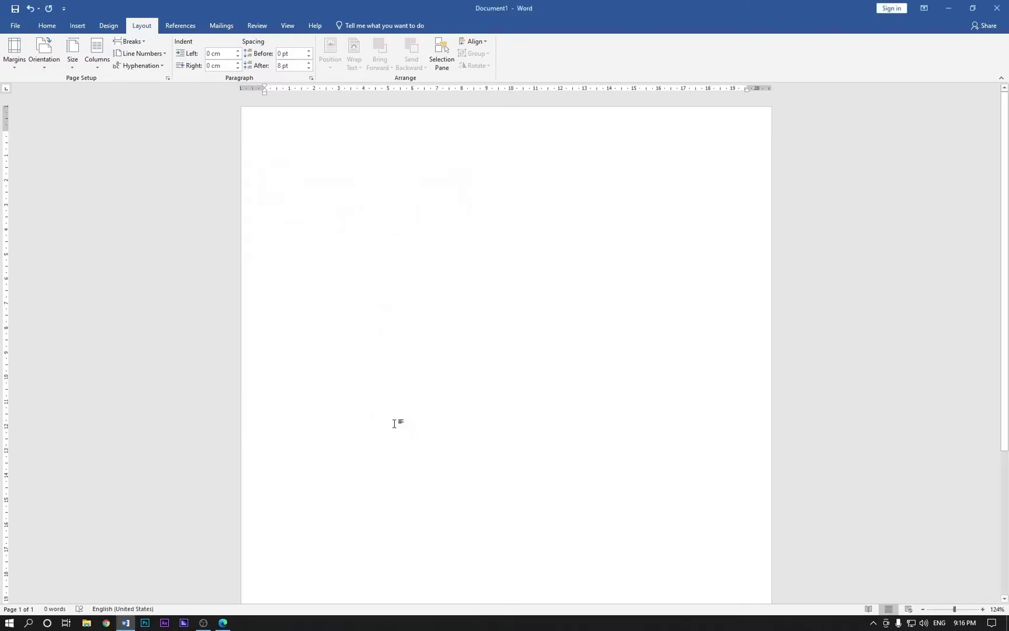
Step: Insert a one-row, two-column table and resize it to about 7.5 cm tall with a first column about 1.5 cm wide
{"action": "key", "text": "alt+n"}
{"action": "left_click", "coordinate": [82, 53]}
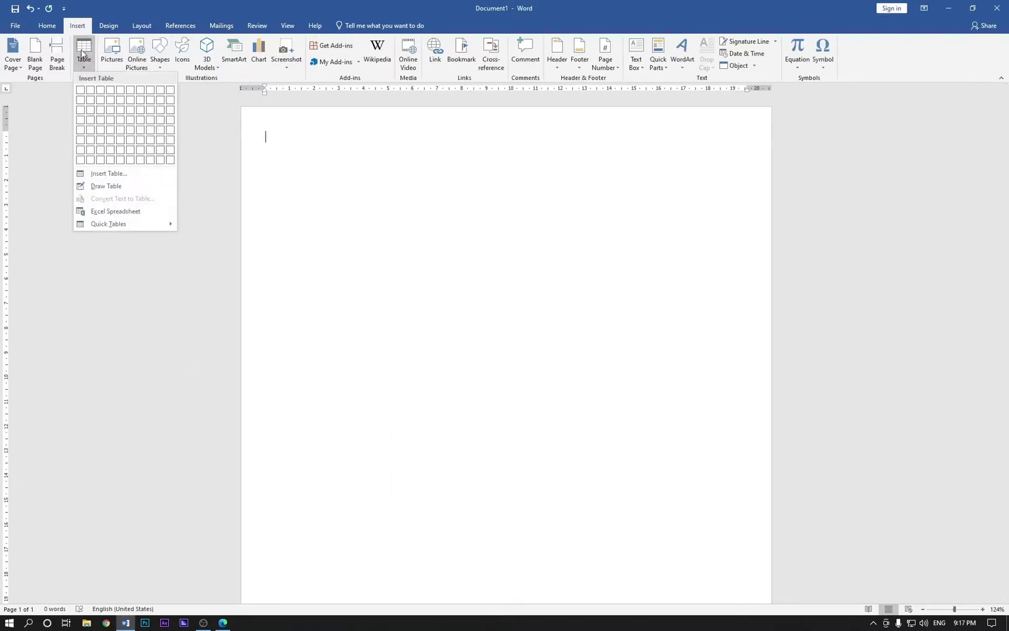
{"action": "left_click", "coordinate": [89, 91]}
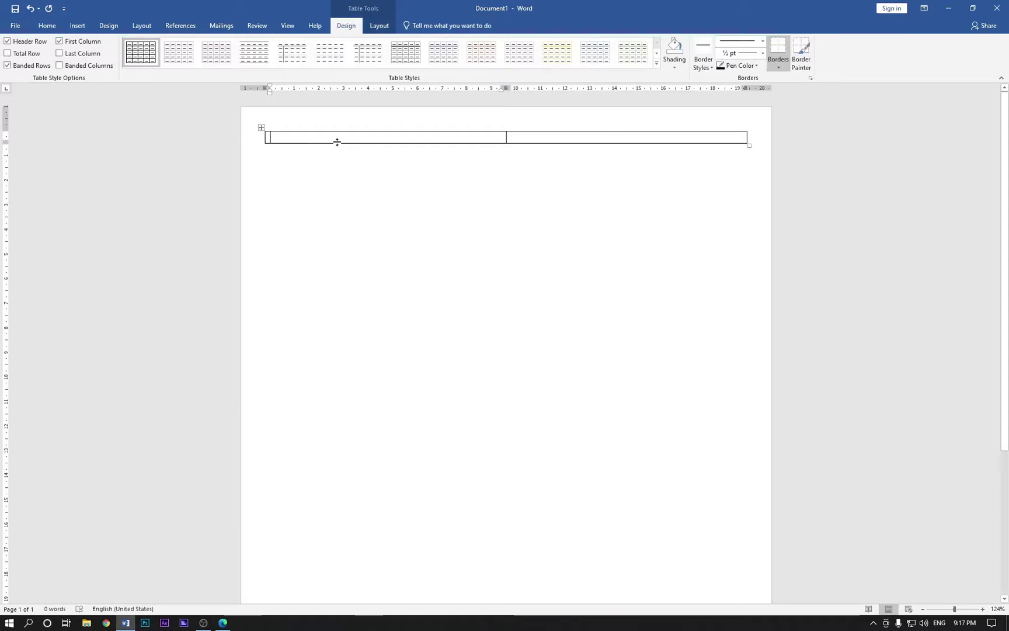
{"action": "left_click_drag", "start_coordinate": [337, 142], "coordinate": [330, 316]}
{"action": "left_click_drag", "start_coordinate": [507, 207], "coordinate": [293, 214]}
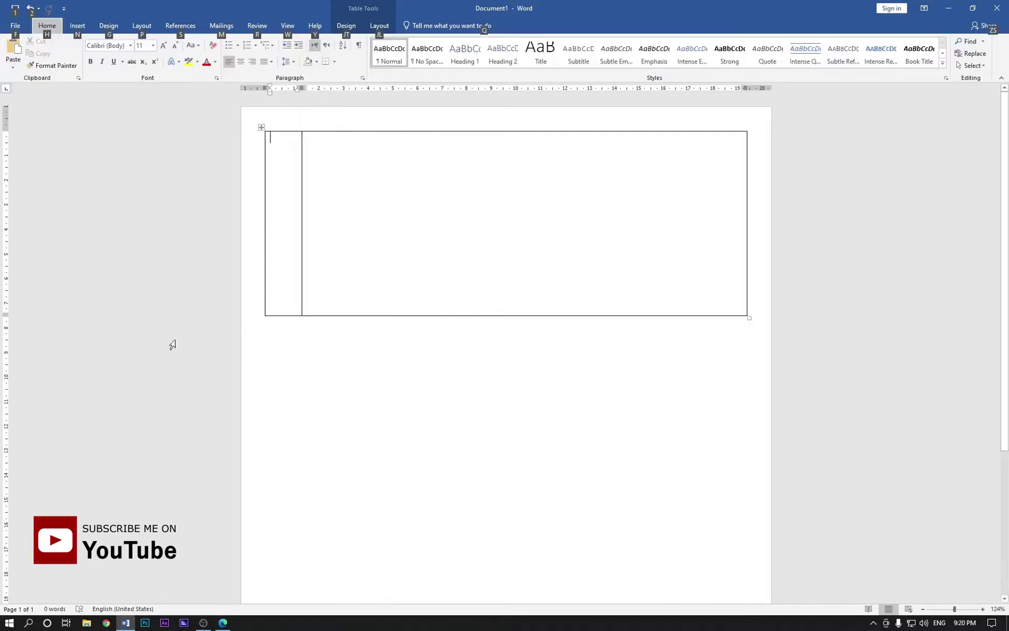
Step: Paint the table's column divider, upper and left borders with the blue 1½ pt single-line theme border style
{"action": "key", "text": "j"}
{"action": "key", "text": "t"}
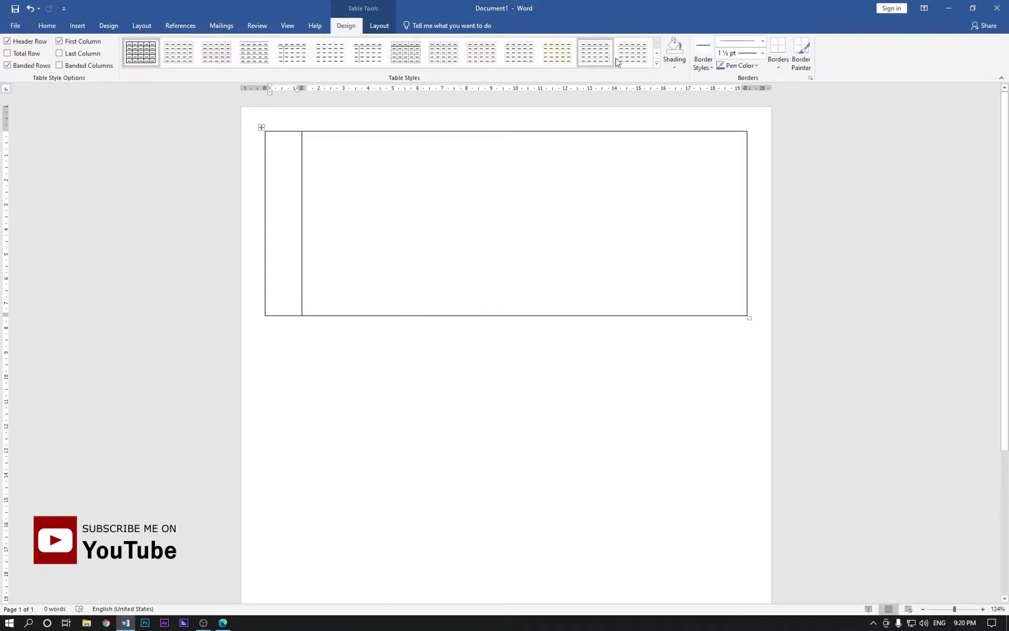
{"action": "left_click", "coordinate": [709, 68]}
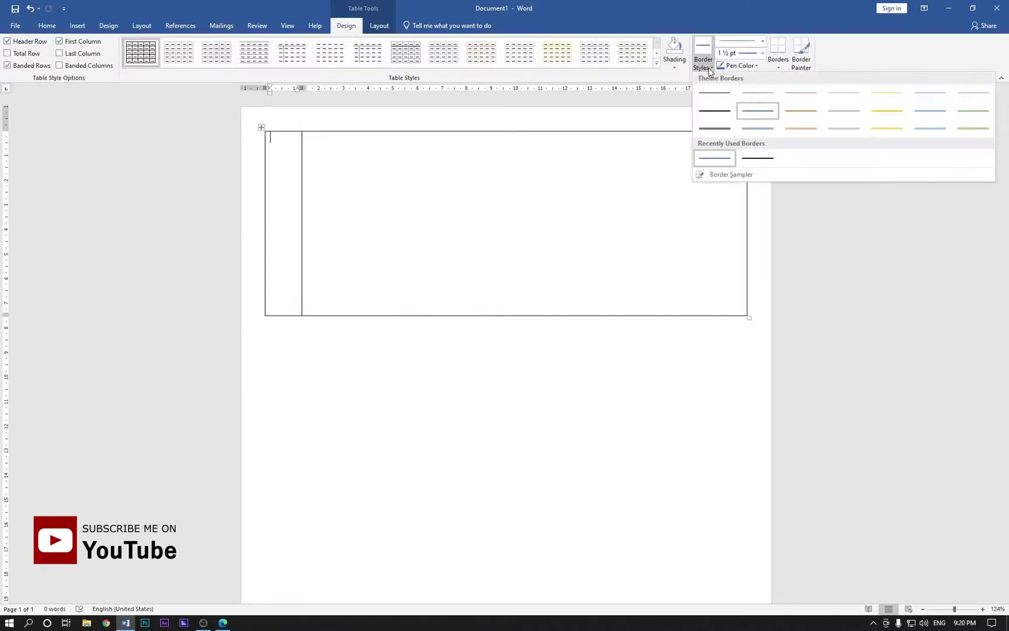
{"action": "left_click", "coordinate": [763, 113]}
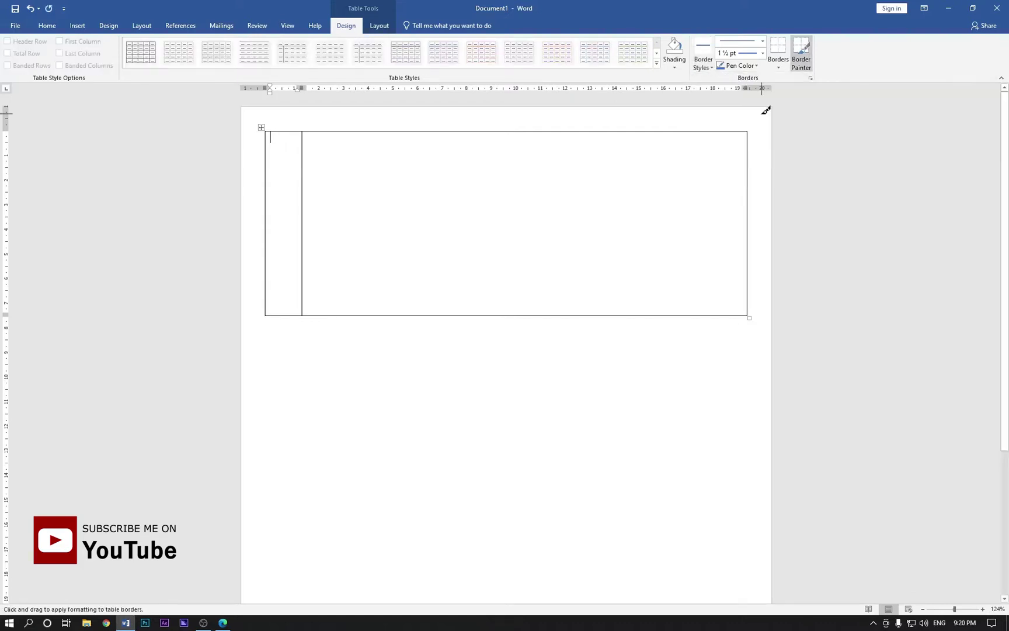
{"action": "left_click", "coordinate": [305, 128]}
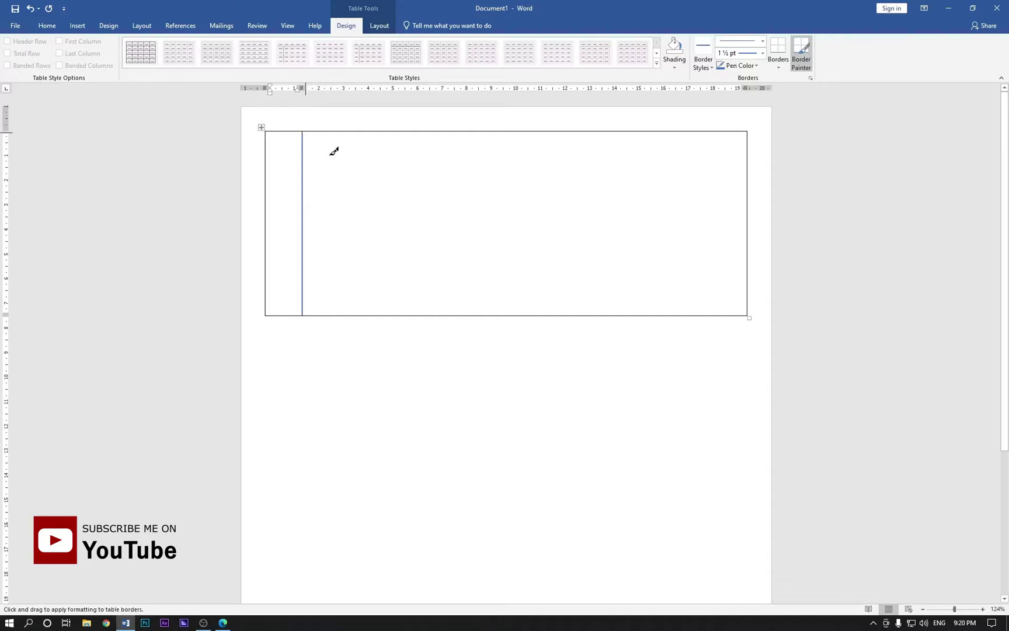
{"action": "left_click", "coordinate": [966, 609]}
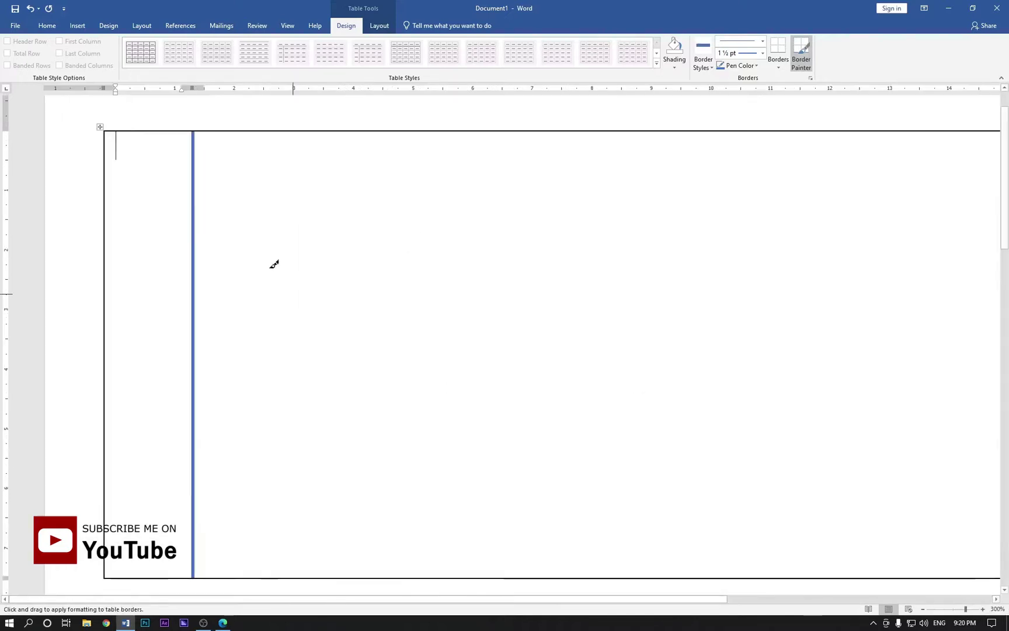
{"action": "left_click", "coordinate": [198, 131]}
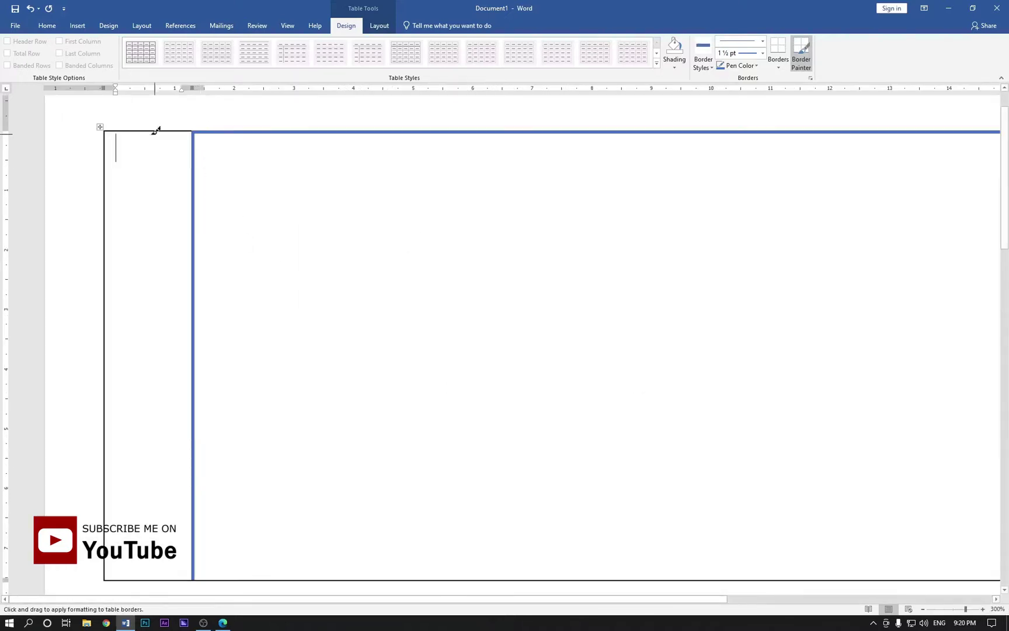
{"action": "left_click", "coordinate": [107, 131]}
{"action": "left_click", "coordinate": [160, 131]}
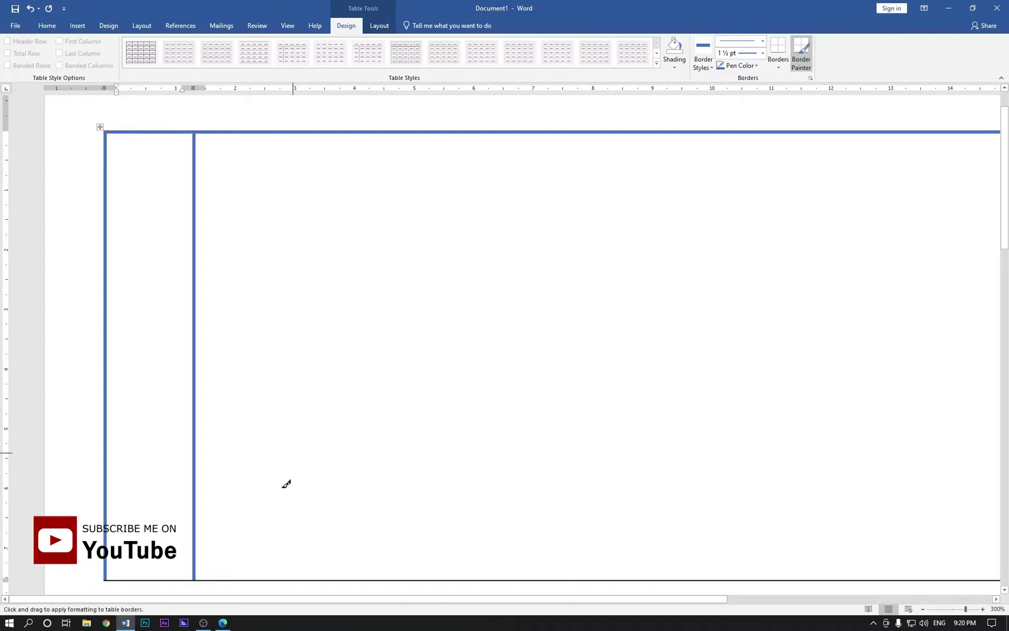
Step: Paint the table's lower and right borders with the same blue 1½ pt border style
{"action": "left_click", "coordinate": [228, 580]}
{"action": "left_click", "coordinate": [184, 579]}
{"action": "scroll", "coordinate": [642, 387], "scroll_direction": "down", "scroll_amount": 3}
{"action": "left_click_drag", "start_coordinate": [965, 610], "coordinate": [951, 609]}
{"action": "left_click", "coordinate": [965, 609]}
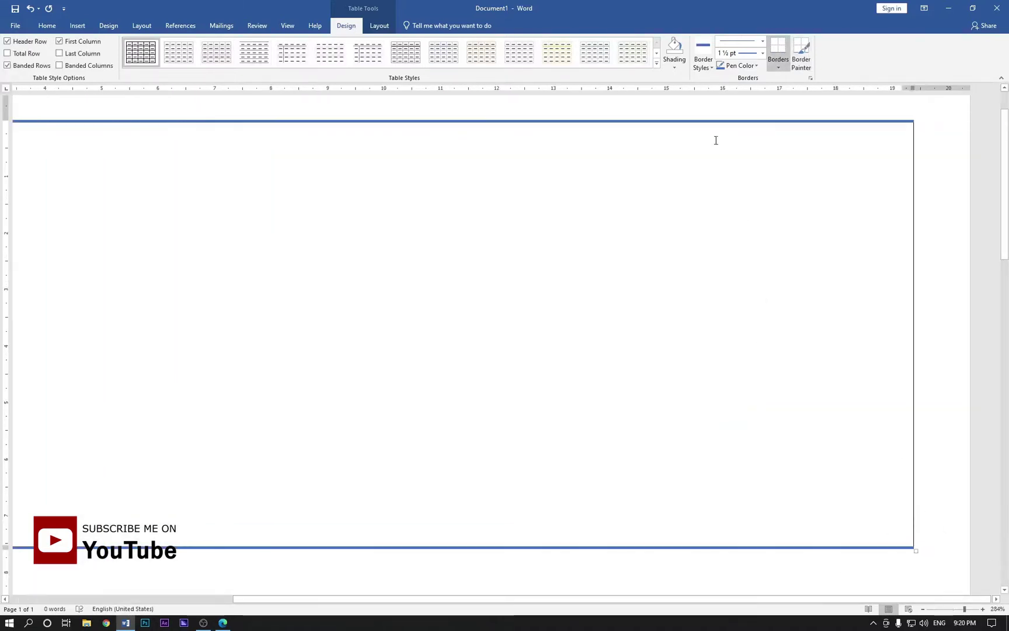
{"action": "left_click", "coordinate": [913, 380]}
{"action": "left_click", "coordinate": [953, 610]}
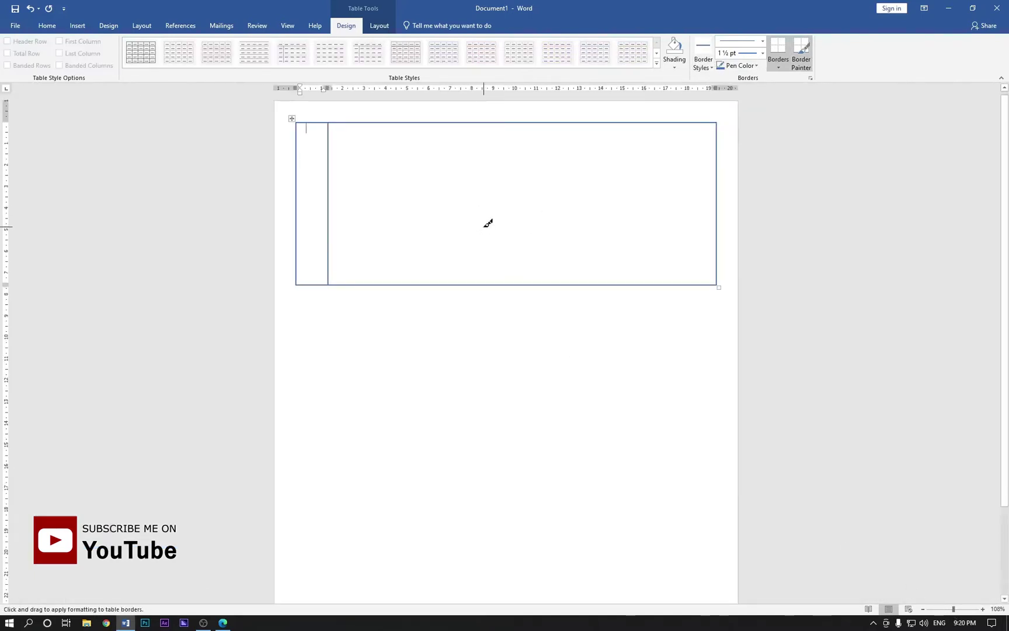
Step: Draw a text box about 10.26 cm wide and 1.91 cm high in the upper-left corner of the wide table cell
{"action": "left_click", "coordinate": [77, 26]}
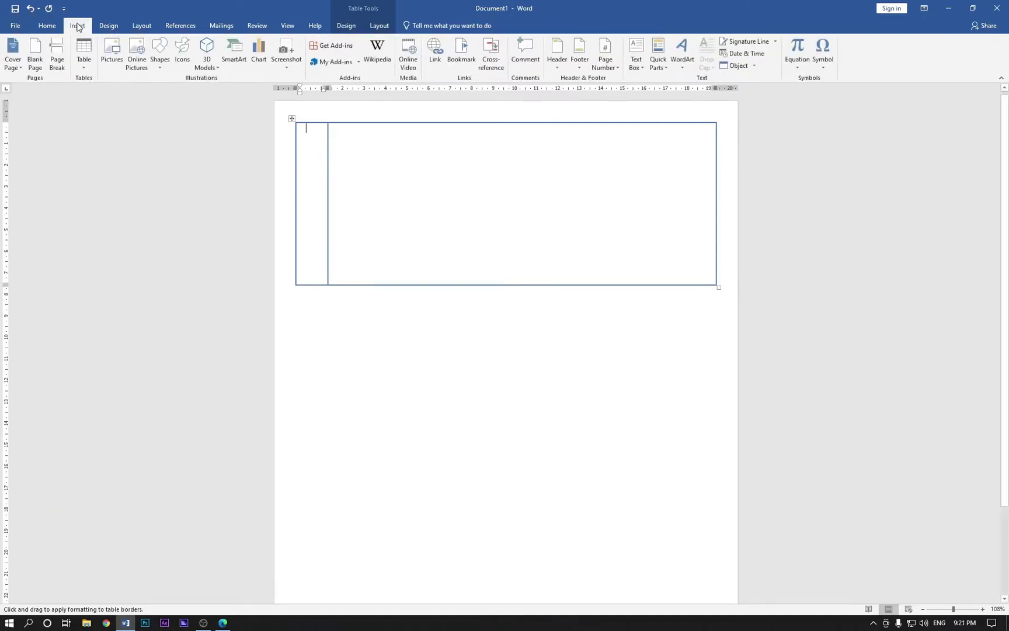
{"action": "left_click", "coordinate": [639, 47]}
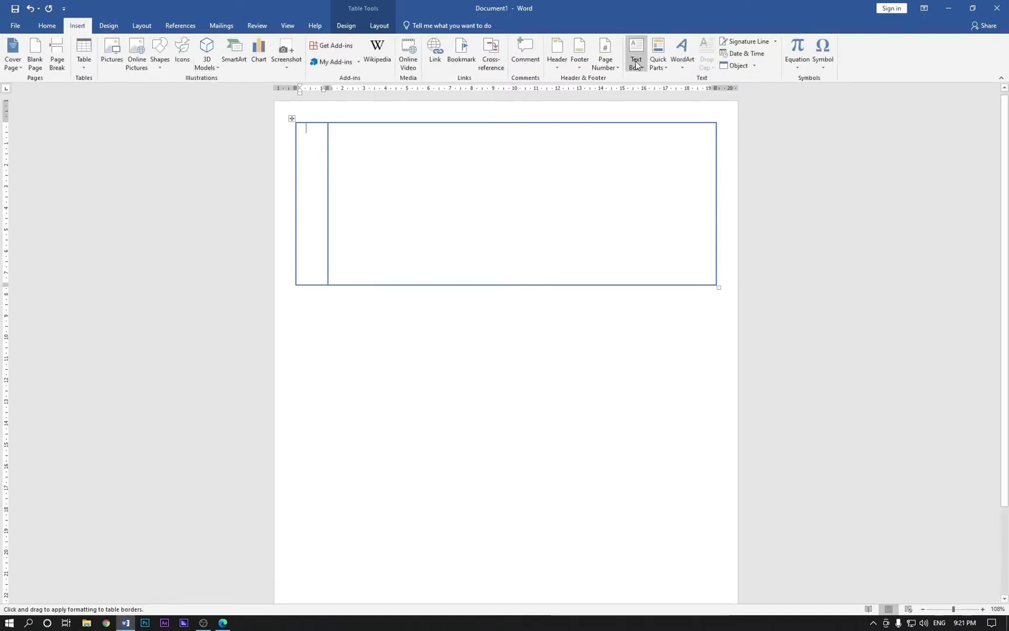
{"action": "left_click", "coordinate": [579, 300]}
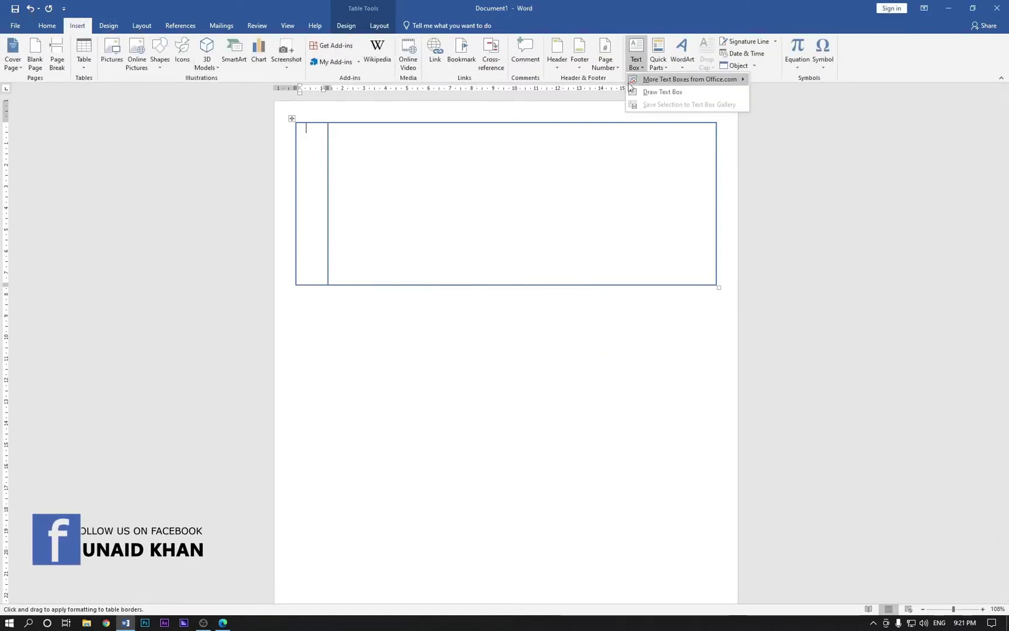
{"action": "left_click", "coordinate": [647, 93]}
{"action": "mouse_move", "coordinate": [330, 123]}
{"action": "left_mouse_down"}
{"action": "mouse_move", "coordinate": [345, 139]}
{"action": "mouse_move", "coordinate": [495, 180]}
{"action": "mouse_move", "coordinate": [550, 164]}
{"action": "left_mouse_up"}
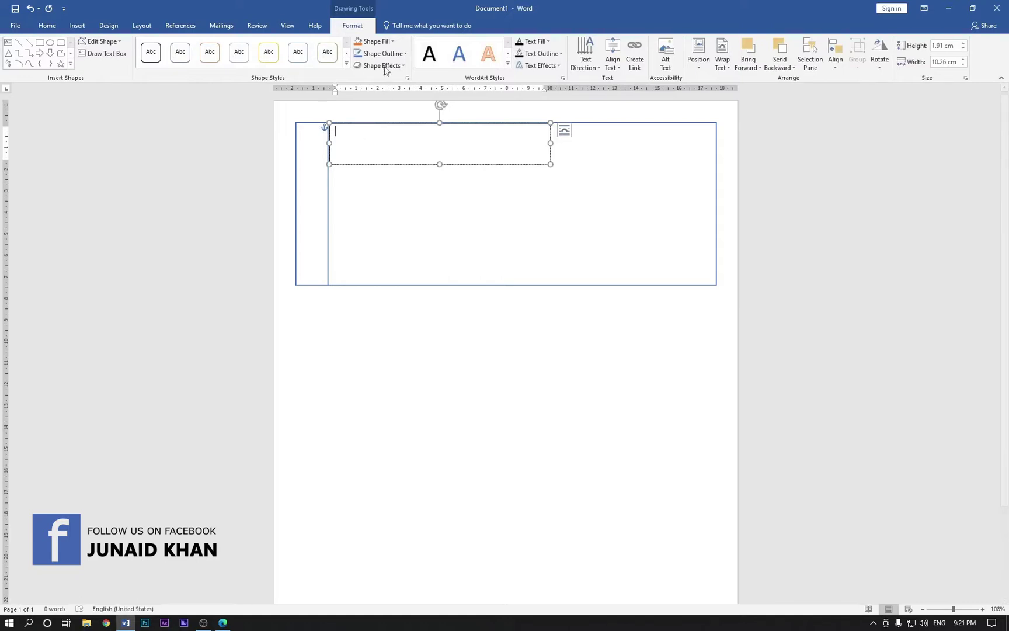
Step: Remove the fill and the outline from the text box
{"action": "left_click", "coordinate": [390, 42]}
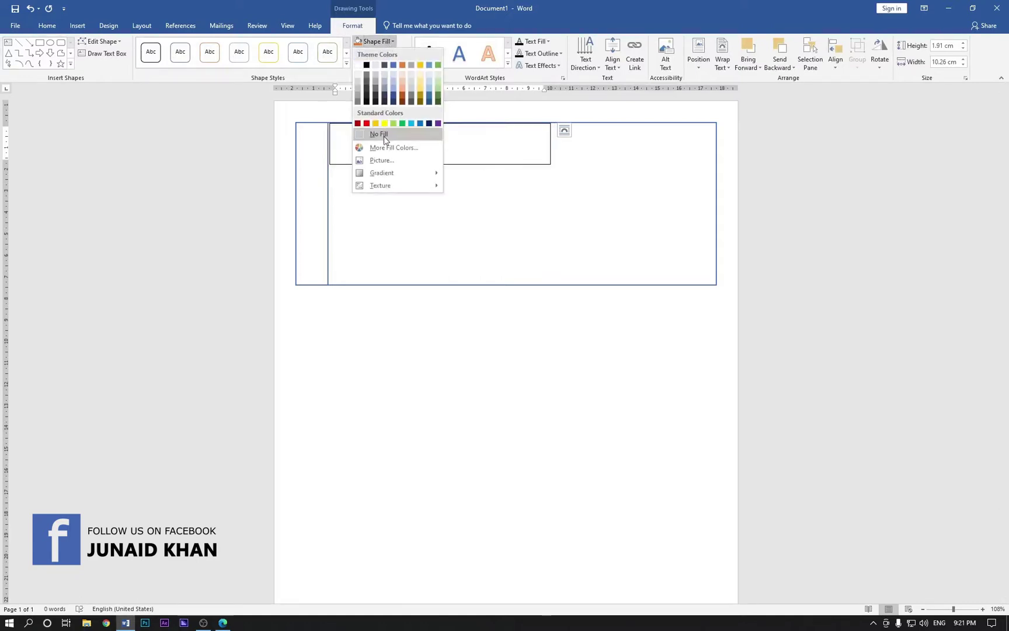
{"action": "left_click", "coordinate": [384, 136]}
{"action": "left_click", "coordinate": [383, 53]}
{"action": "left_click", "coordinate": [381, 147]}
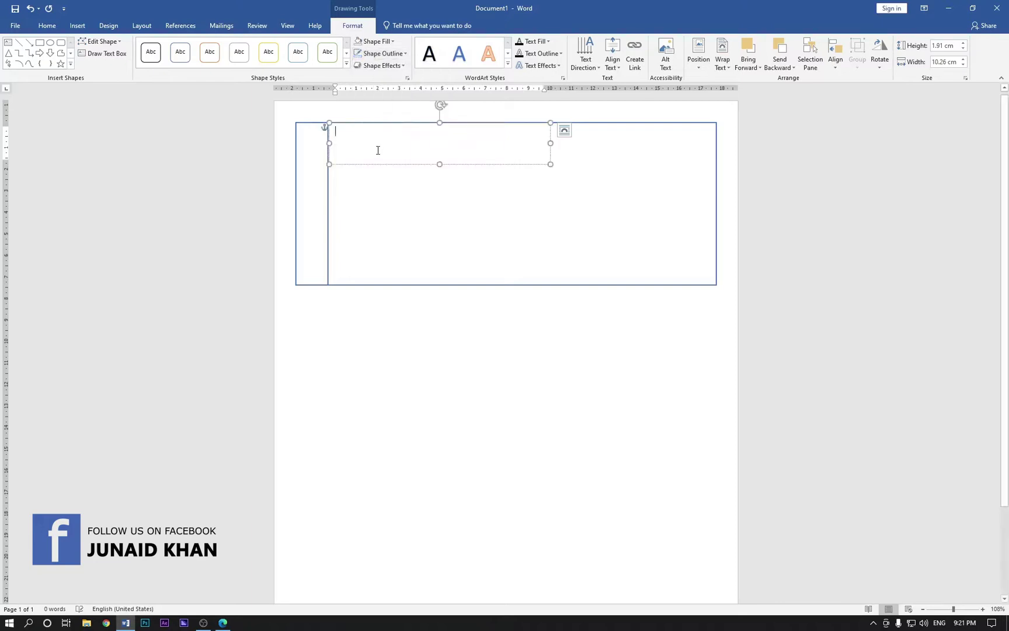
Step: Enter "YOUR COMPANY NAME HERE" in the text box
{"action": "key", "text": "alt"}
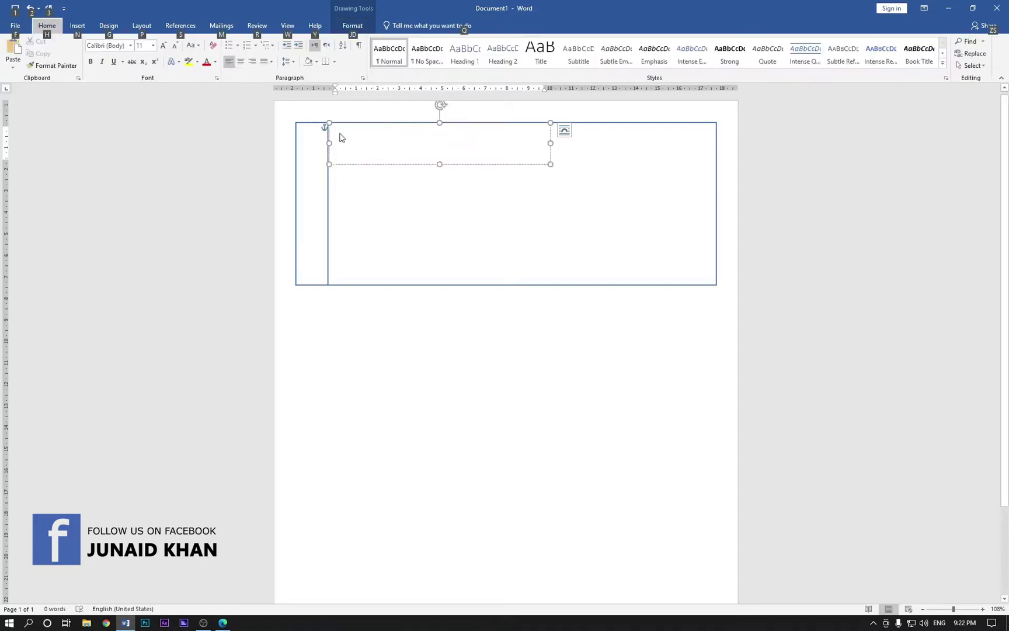
{"action": "left_click", "coordinate": [340, 133]}
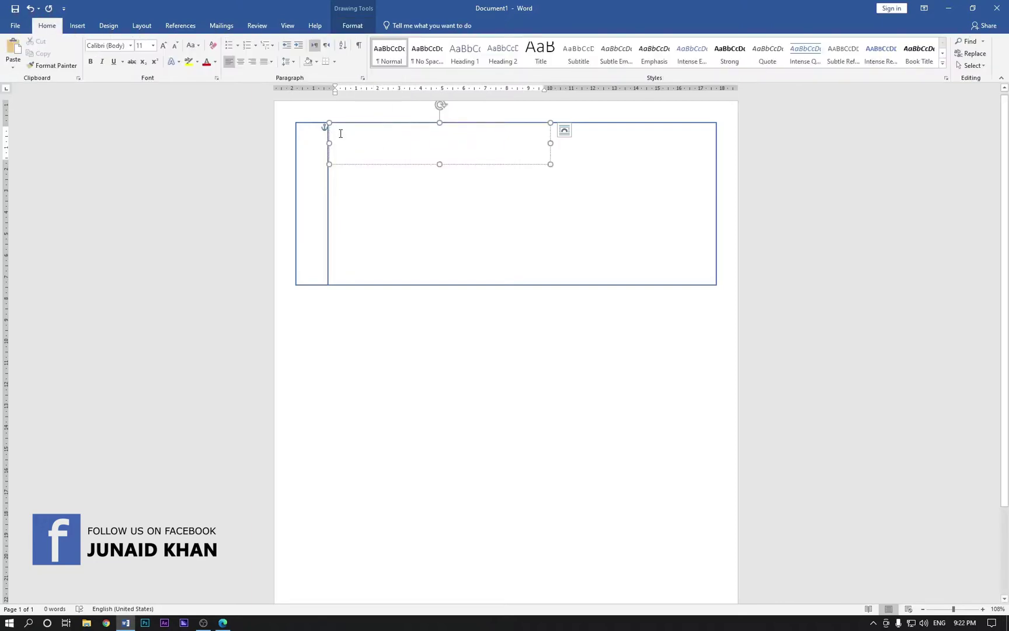
{"action": "type", "text": "YOUR"}
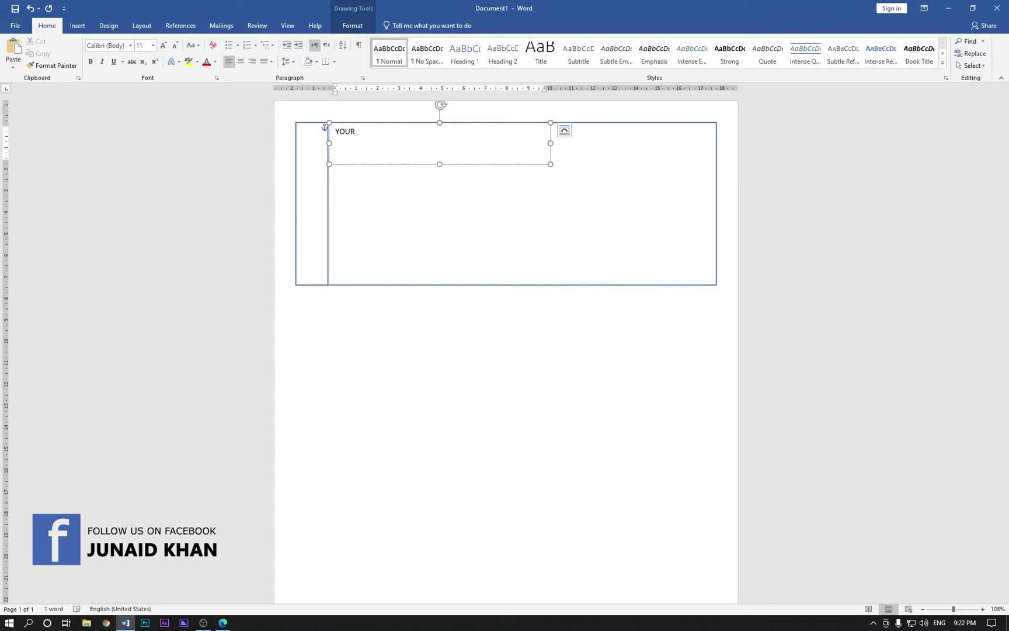
{"action": "type", "text": " COMPANY NAME HERE"}
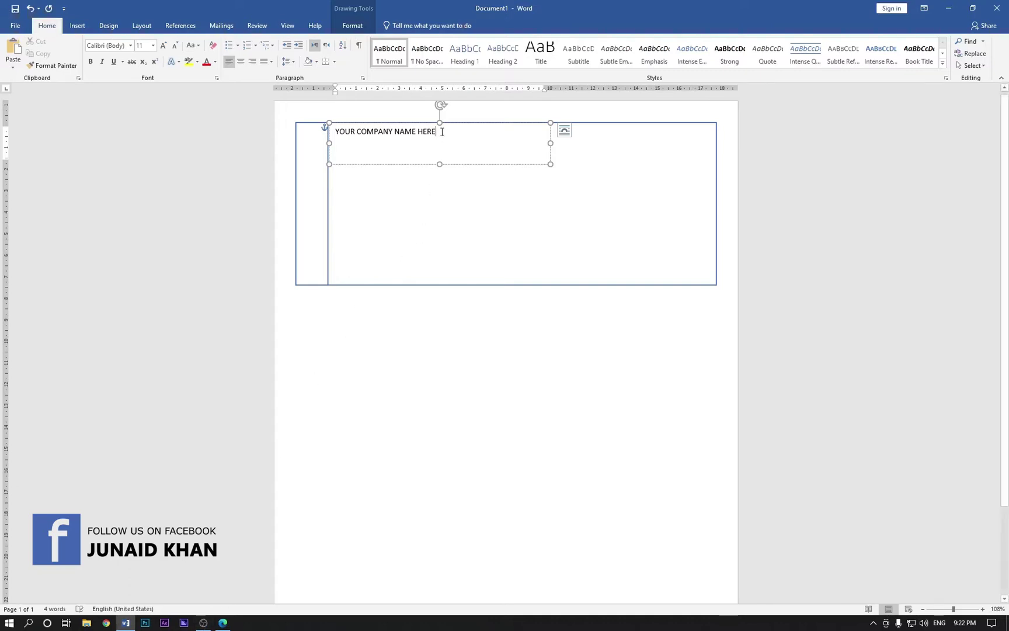
Step: Make the company name line bold at 14 pt and start a new line below it
{"action": "left_click_drag", "start_coordinate": [442, 132], "coordinate": [336, 138]}
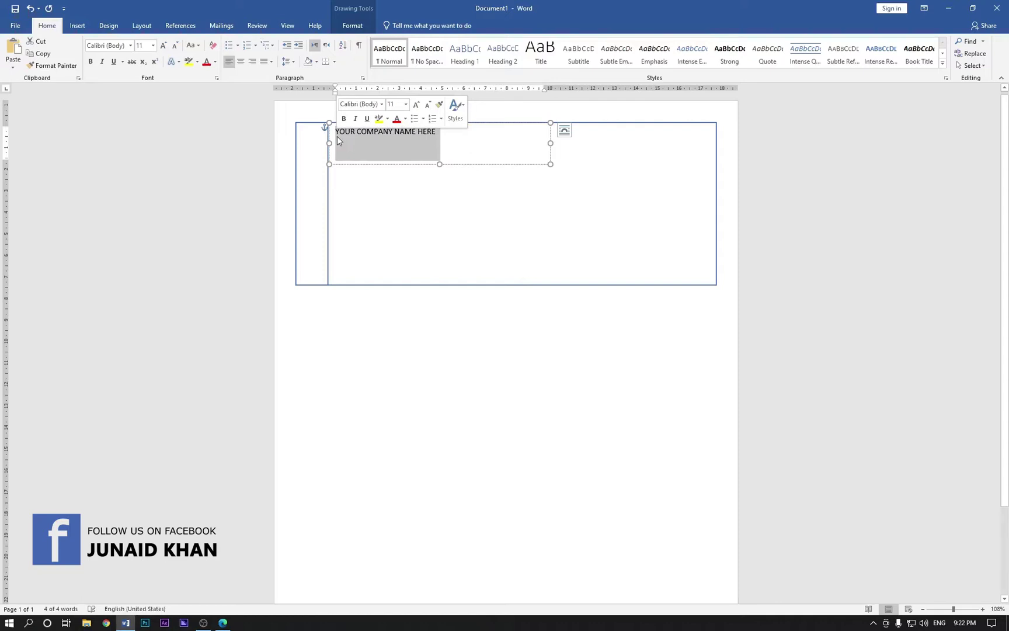
{"action": "left_click", "coordinate": [91, 62]}
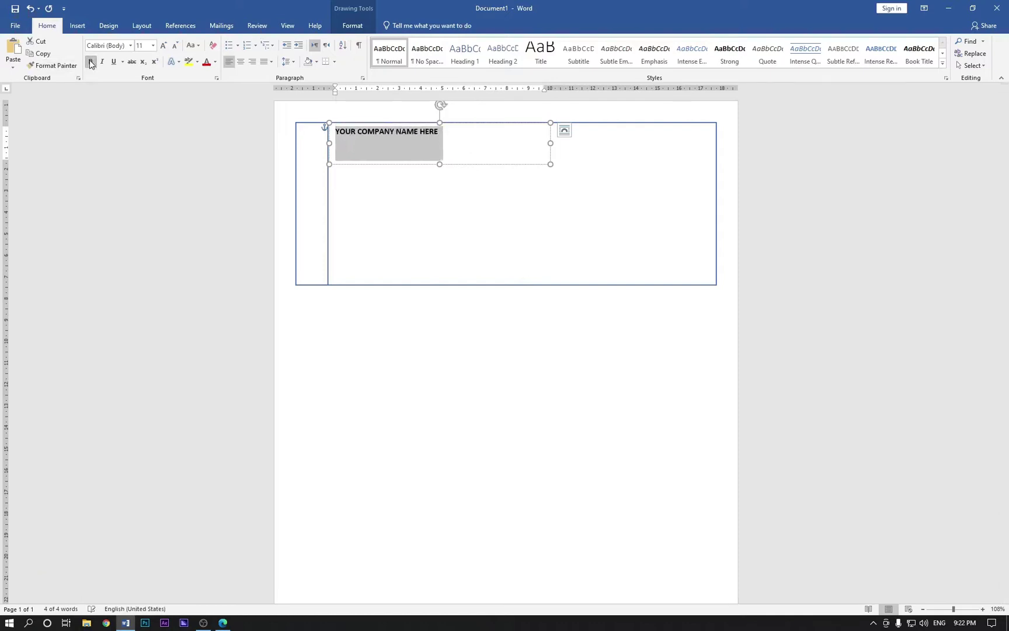
{"action": "left_click", "coordinate": [154, 46]}
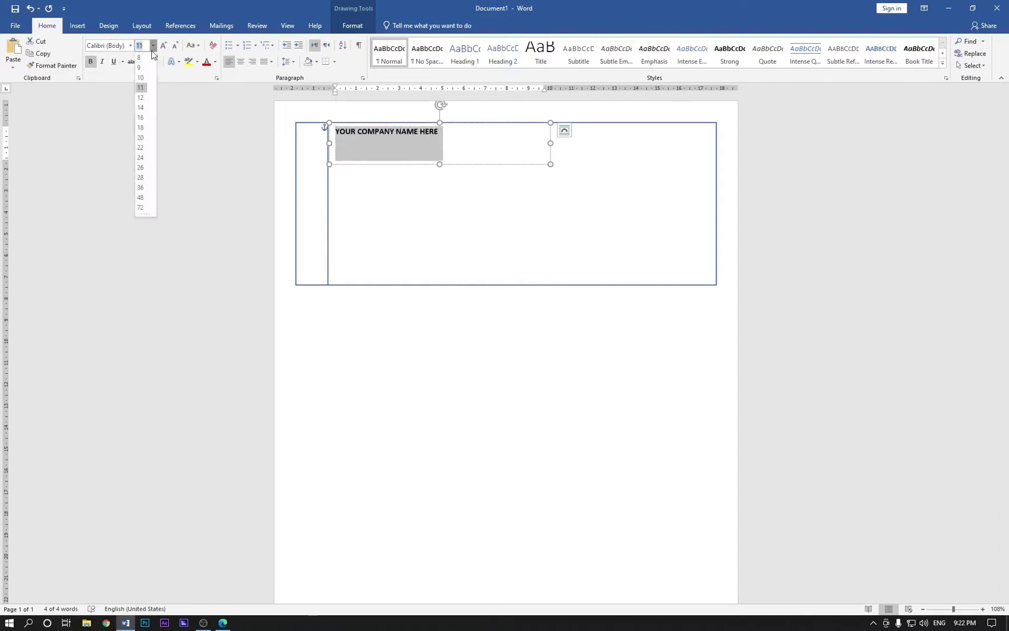
{"action": "left_click", "coordinate": [141, 108]}
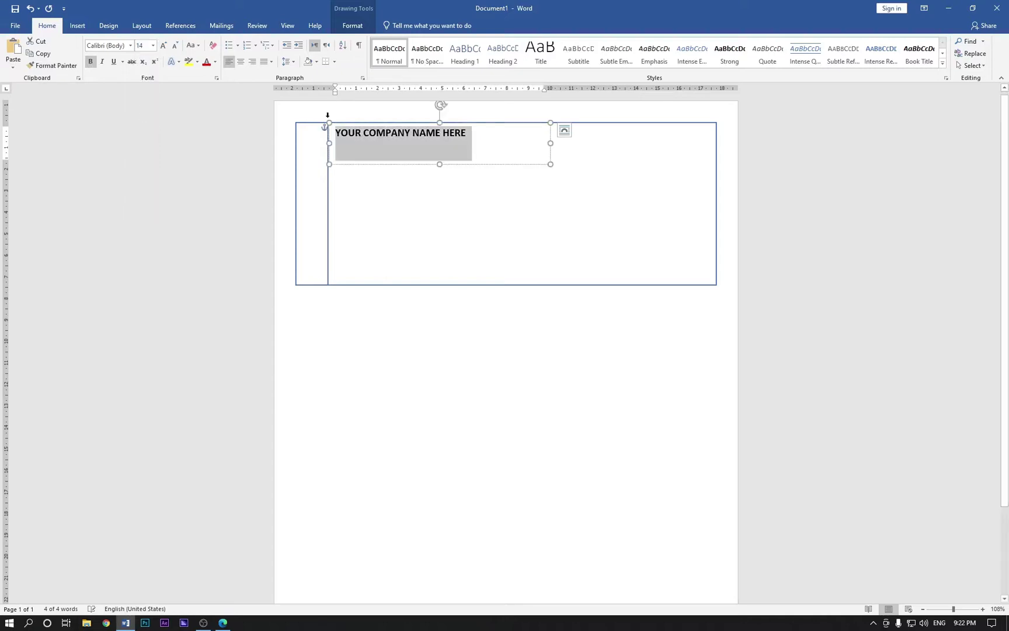
{"action": "left_click", "coordinate": [468, 133]}
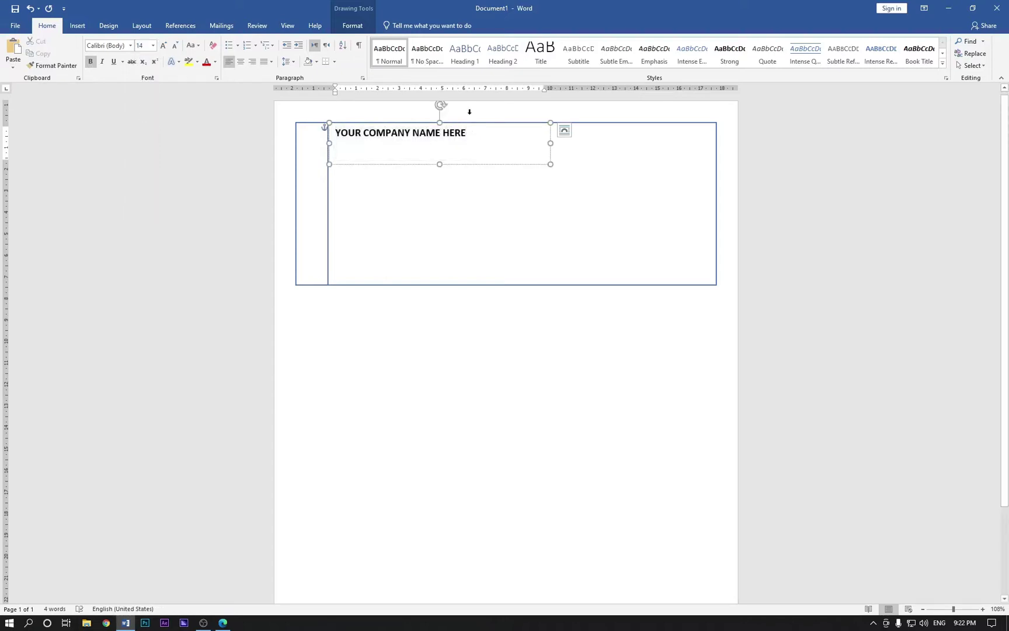
{"action": "key", "text": "Return"}
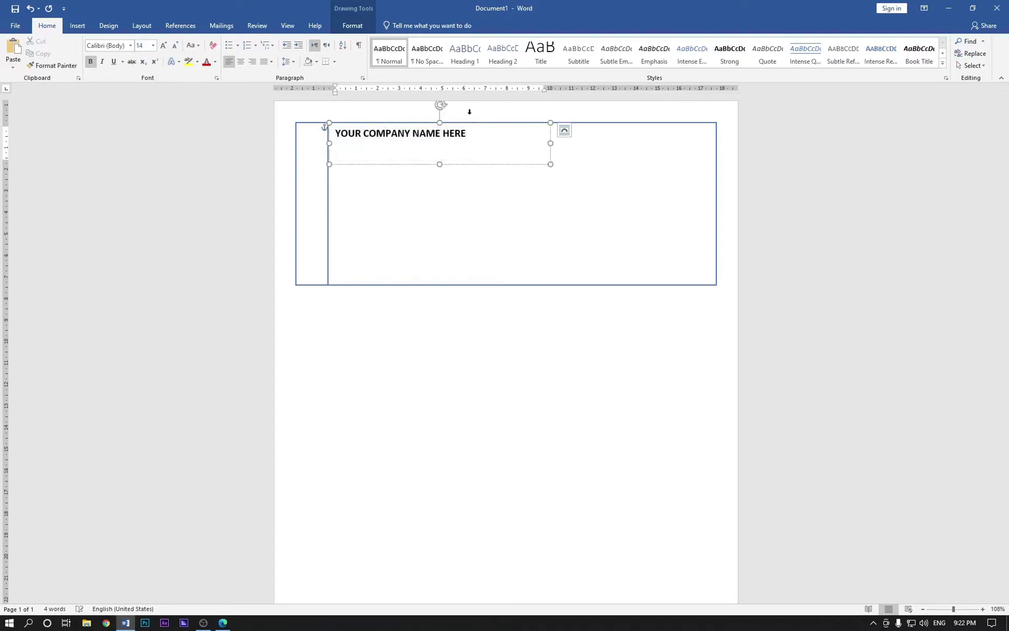
{"action": "left_click", "coordinate": [475, 132]}
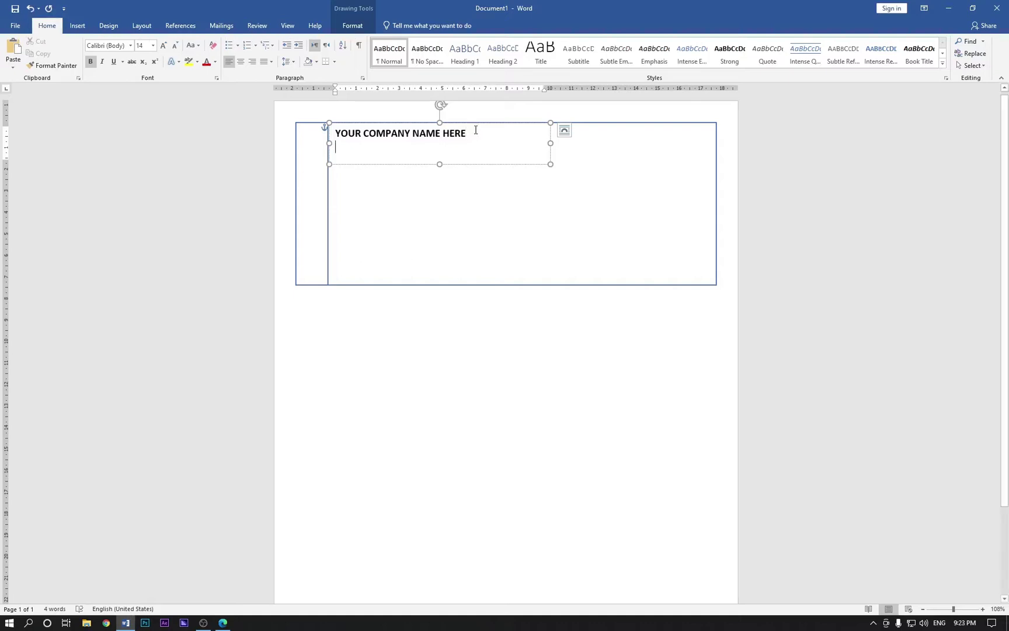
Step: Enter "STREET NAME,TOWN STATE ZIP CODE" as the second line below the company name
{"action": "key", "text": "Return"}
{"action": "type", "text": "STREET"}
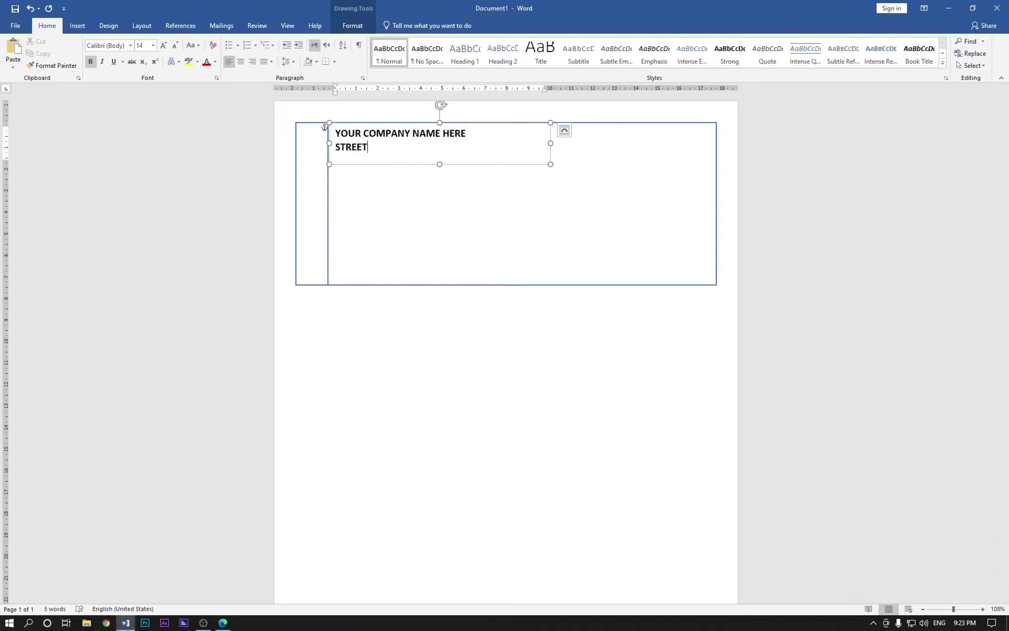
{"action": "type", "text": " NAME"}
{"action": "type", "text": ", "}
{"action": "type", "text": "STAS"}
{"action": "type", "text": "TE ZIP CODE"}
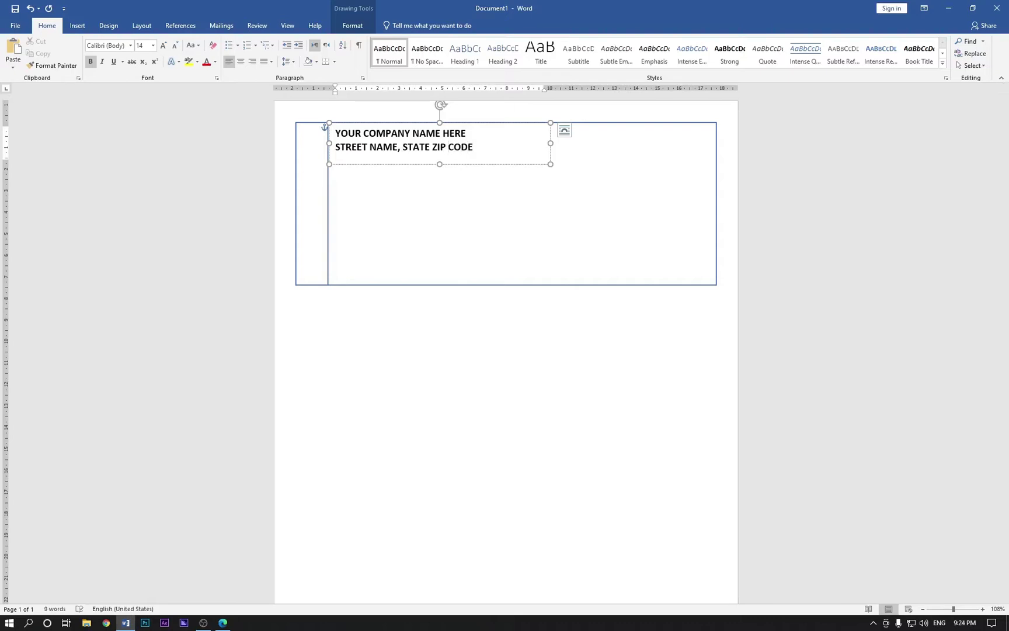
{"action": "left_click", "coordinate": [400, 147]}
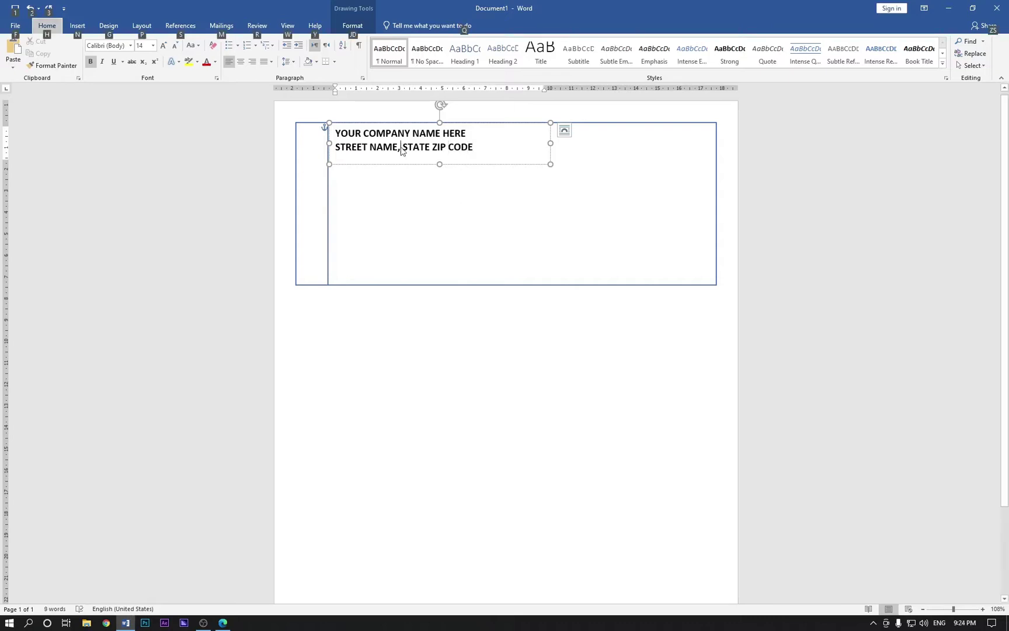
{"action": "type", "text": "TOWN"}
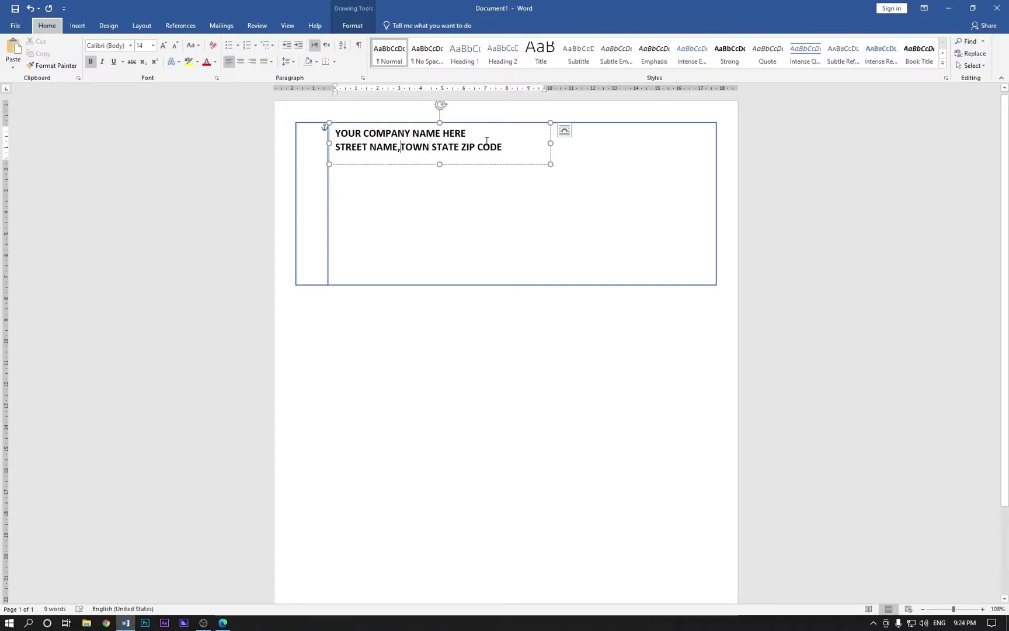
Step: Remove the bold from the address line and set its font size to 12 pt
{"action": "left_click_drag", "start_coordinate": [507, 147], "coordinate": [342, 150]}
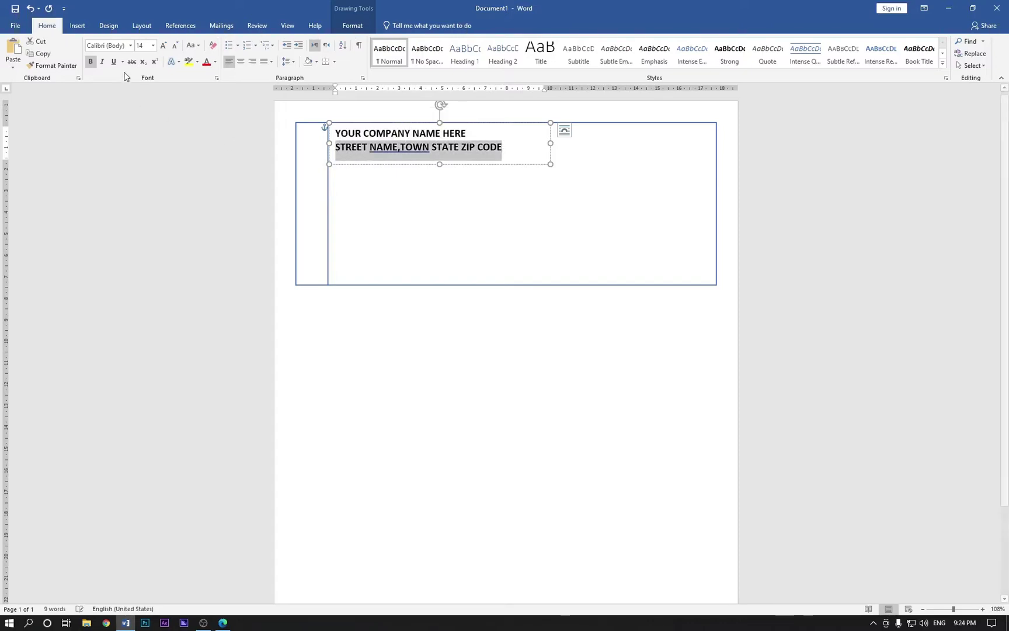
{"action": "left_click", "coordinate": [91, 63]}
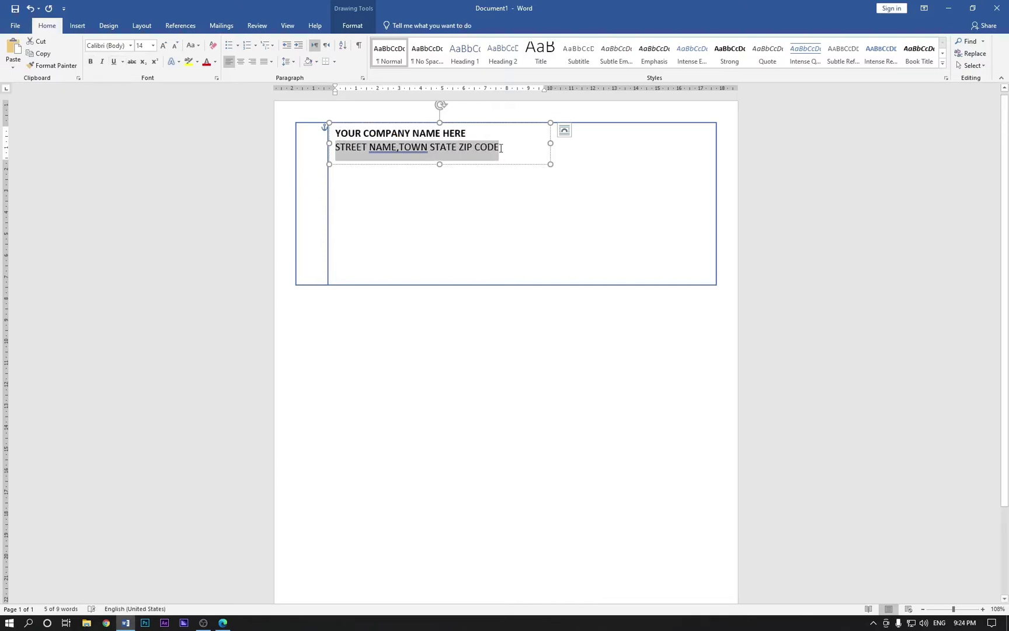
{"action": "left_click_drag", "start_coordinate": [501, 147], "coordinate": [335, 149]}
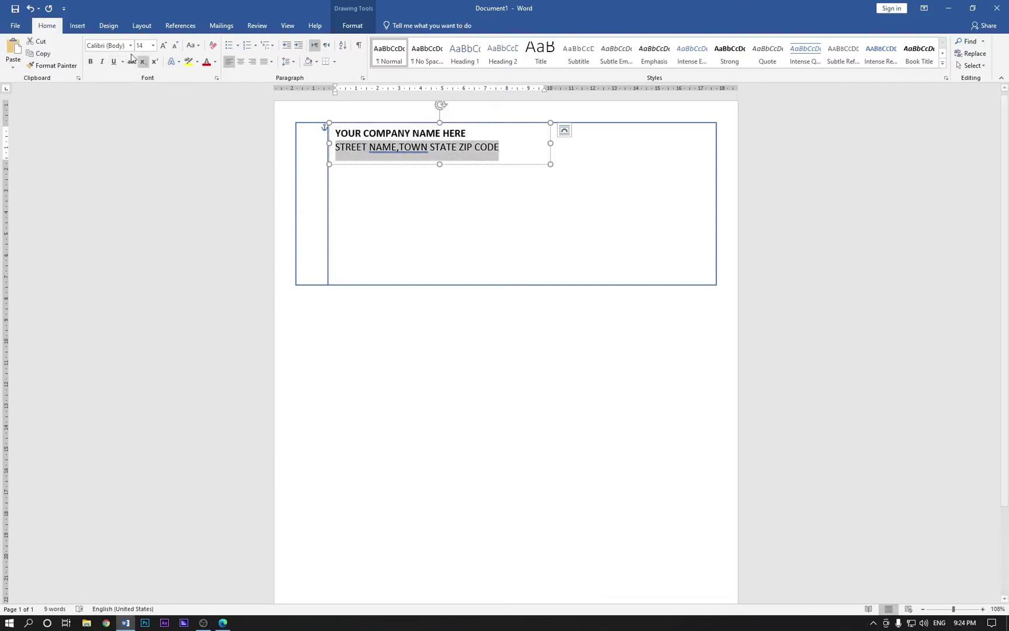
{"action": "left_click", "coordinate": [153, 45]}
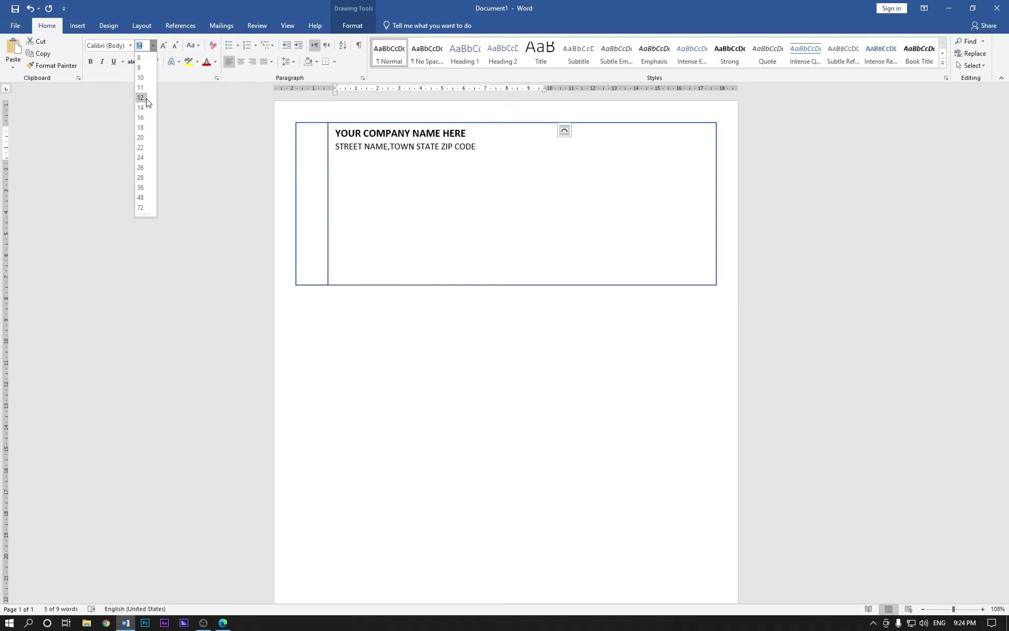
{"action": "left_click", "coordinate": [141, 97]}
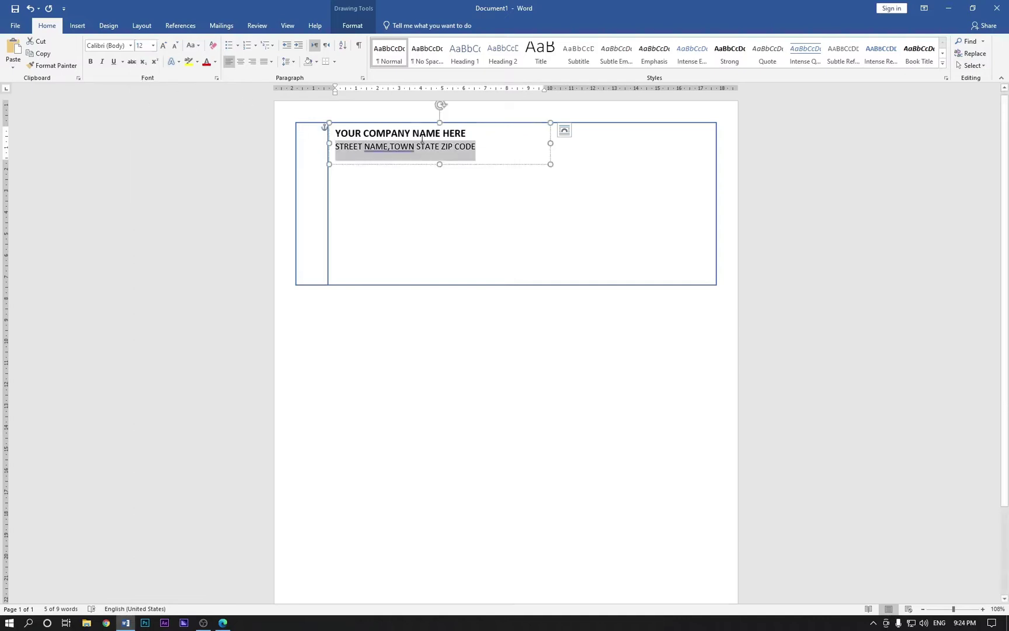
Step: Set the company name line's font size to 14.5 pt
{"action": "left_click_drag", "start_coordinate": [469, 136], "coordinate": [335, 134]}
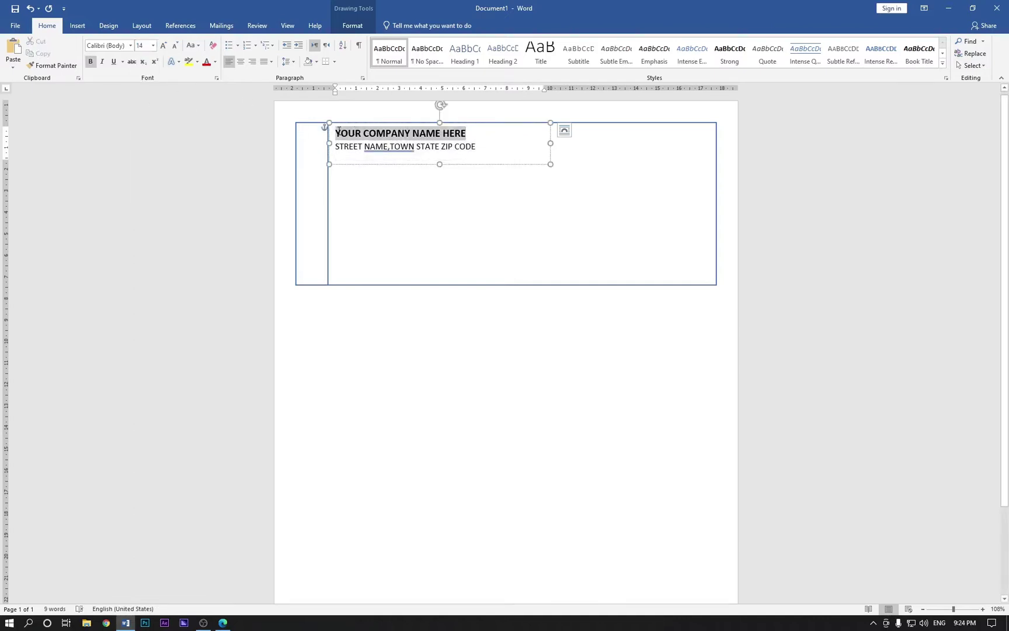
{"action": "left_click", "coordinate": [147, 47]}
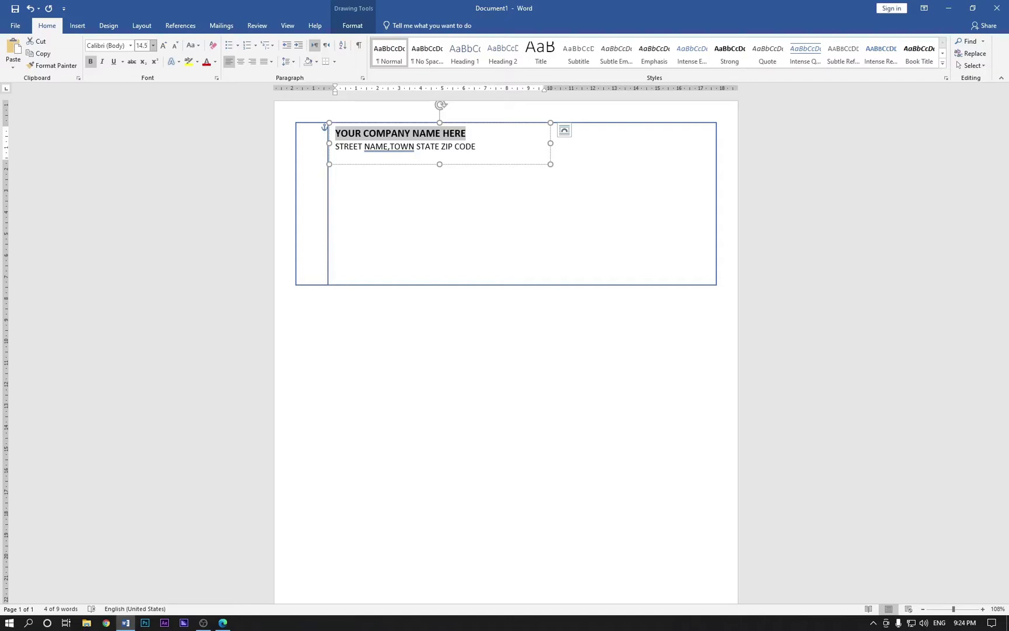
{"action": "type", "text": "14.5"}
{"action": "key", "text": "Return"}
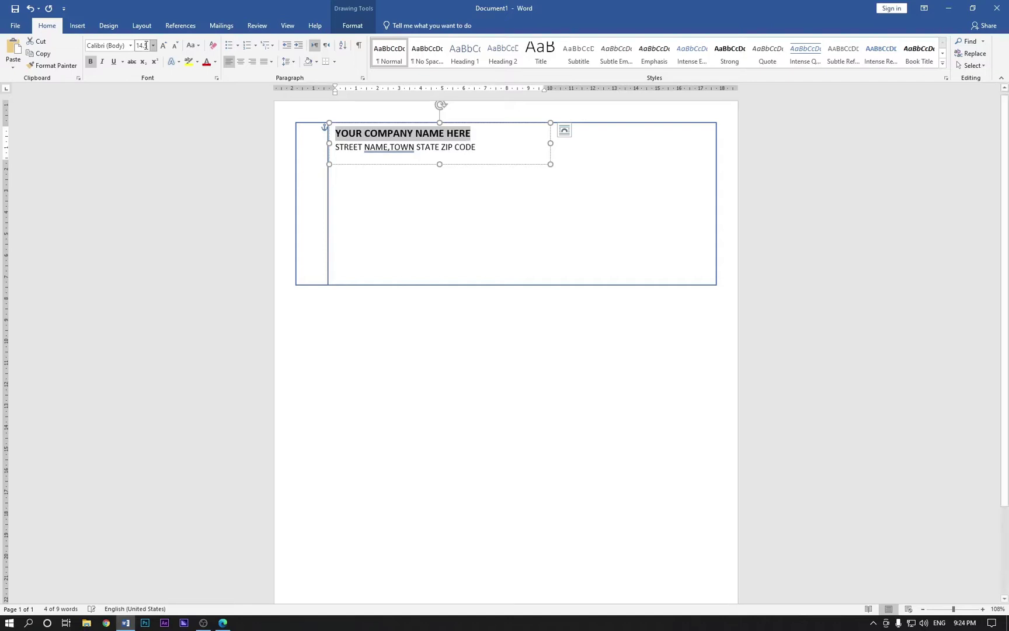
{"action": "left_click", "coordinate": [475, 137]}
Step: Shift the company text box a little to the right within the wide cell and set the company name to 12 pt
{"action": "left_click_drag", "start_coordinate": [447, 123], "coordinate": [371, 131]}
{"action": "left_click", "coordinate": [153, 46]}
{"action": "left_click", "coordinate": [140, 97]}
Step: Set the address line's font size to 10 pt
{"action": "left_click_drag", "start_coordinate": [496, 143], "coordinate": [374, 143]}
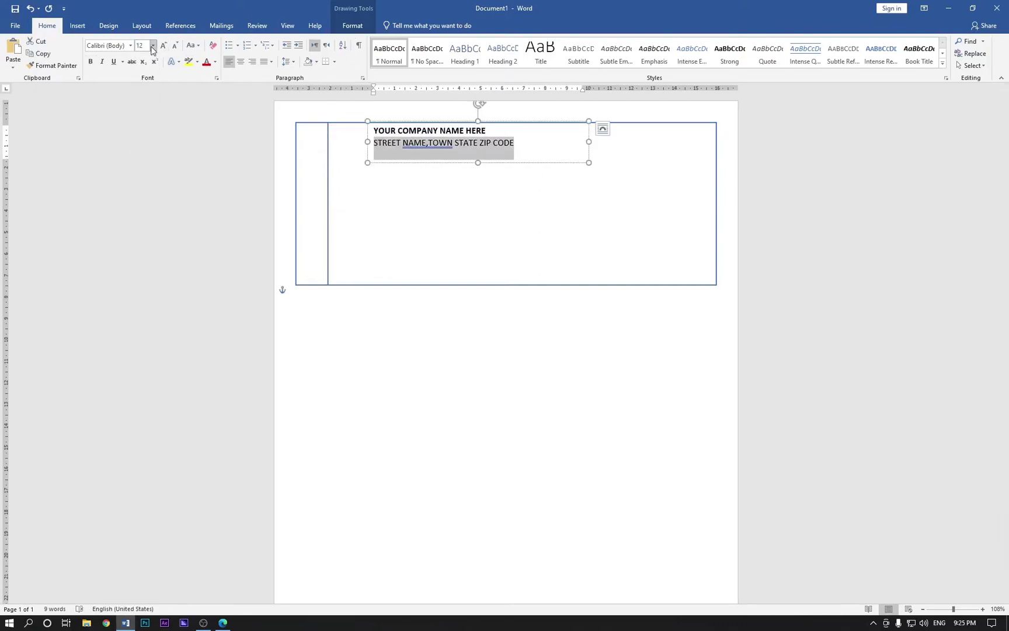
{"action": "left_click", "coordinate": [153, 46]}
{"action": "left_click", "coordinate": [140, 78]}
{"action": "left_click", "coordinate": [492, 142]}
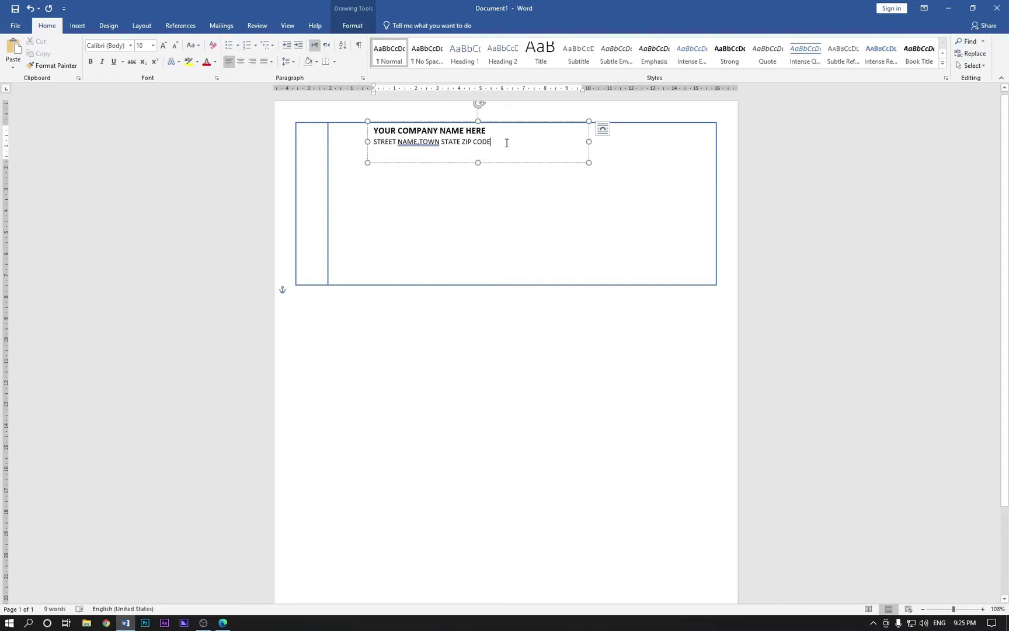
Step: Color the company name and the address line dark blue
{"action": "left_click_drag", "start_coordinate": [491, 130], "coordinate": [373, 131]}
{"action": "left_click", "coordinate": [215, 62]}
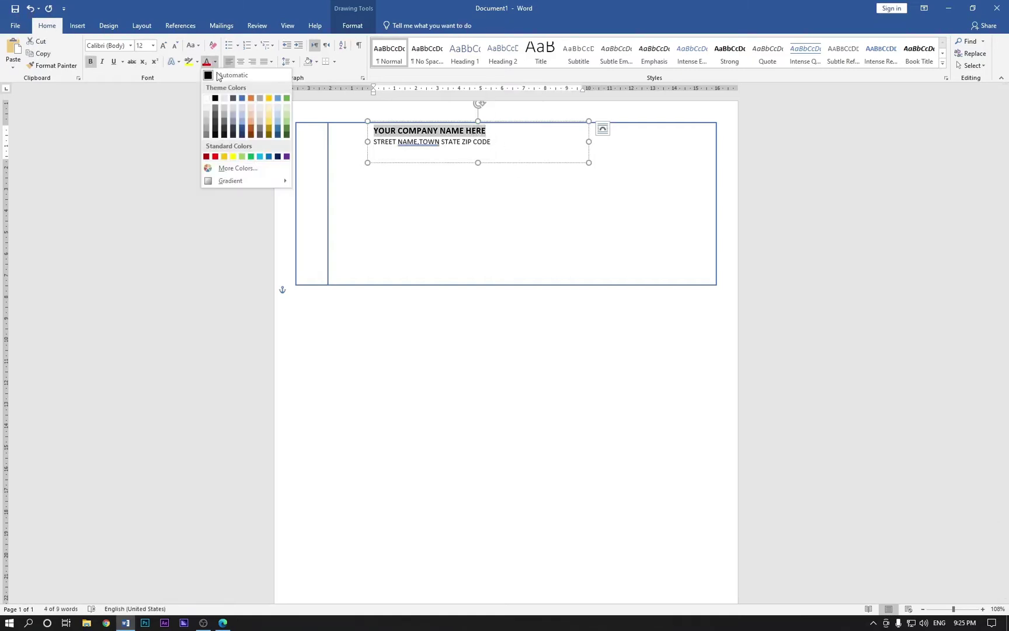
{"action": "left_click", "coordinate": [242, 128]}
{"action": "left_click", "coordinate": [491, 146]}
{"action": "key", "text": "alt"}
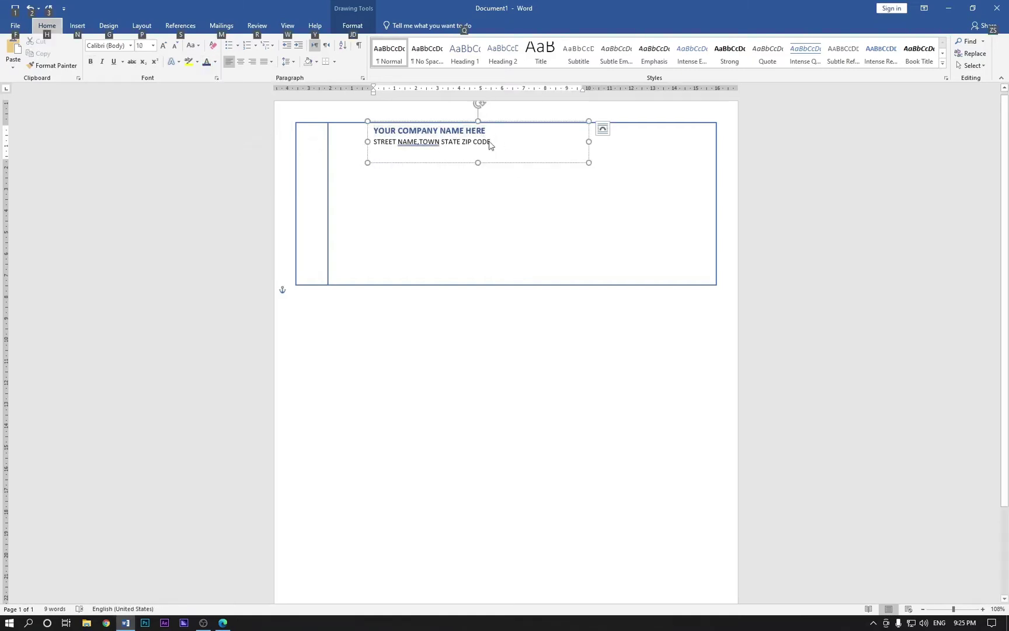
{"action": "left_click", "coordinate": [492, 142]}
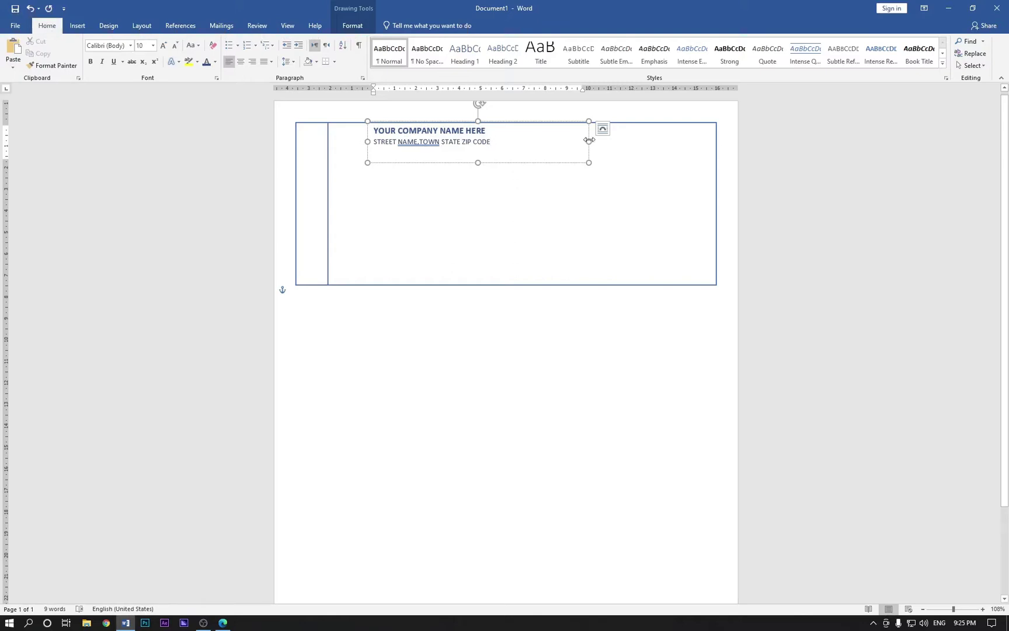
Step: Shrink the company text box so that it closely fits its two lines of text
{"action": "left_click_drag", "start_coordinate": [589, 141], "coordinate": [497, 157]}
{"action": "key", "text": "alt"}
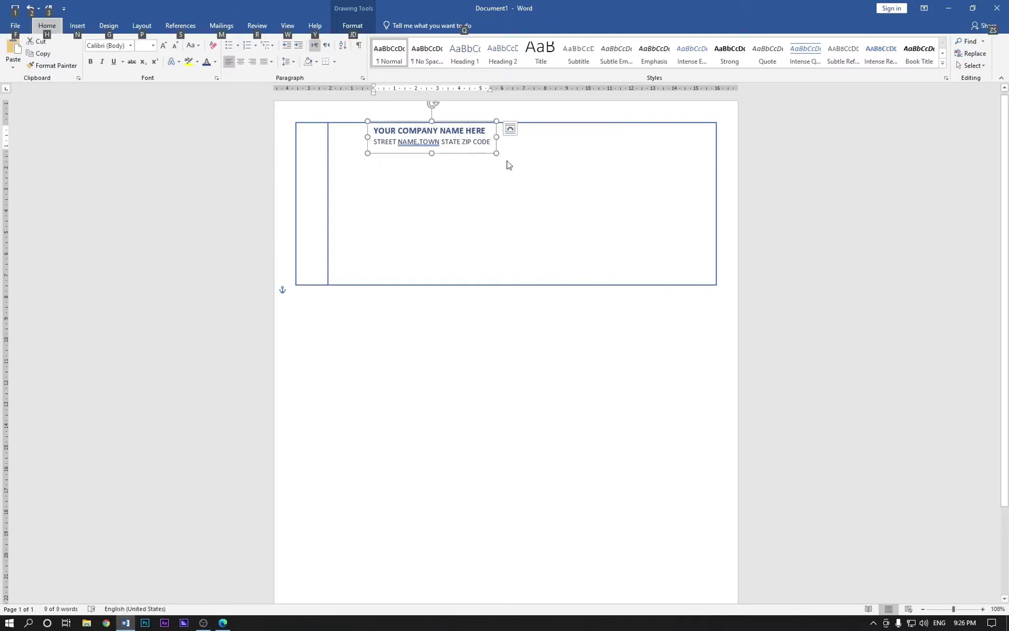
{"action": "left_click", "coordinate": [506, 163]}
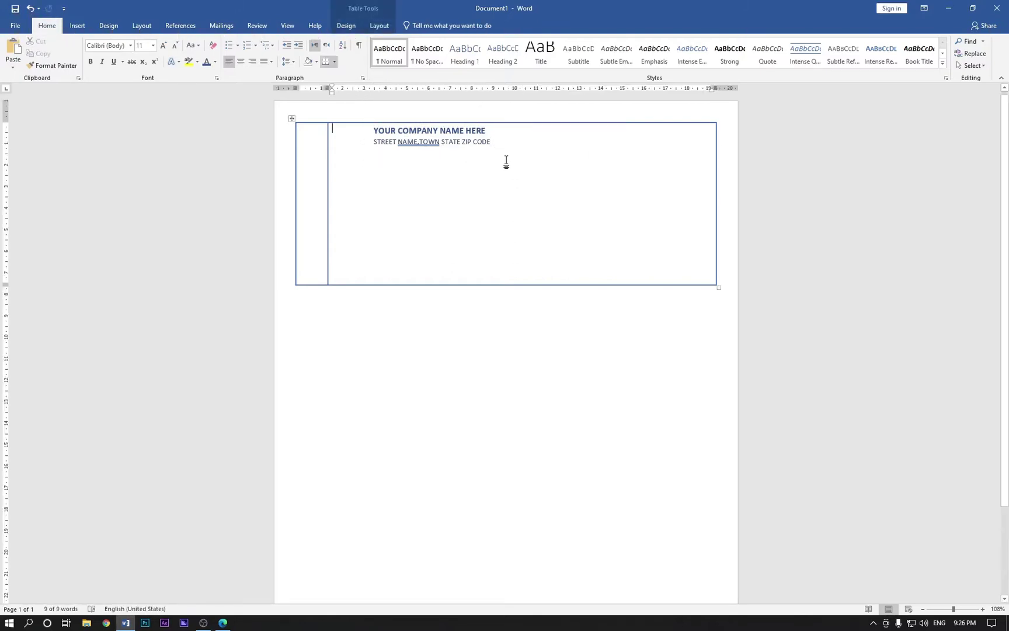
Step: Draw a text box about 3.4 cm wide and 1.2 cm high to the right of the company name, without fill or outline
{"action": "left_click", "coordinate": [84, 26]}
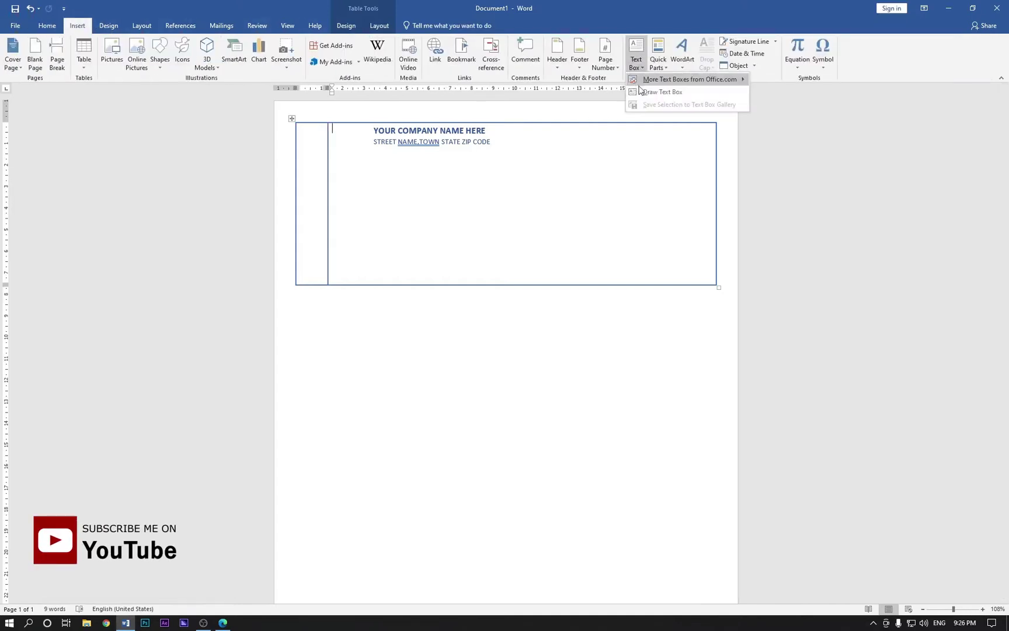
{"action": "left_click", "coordinate": [643, 92]}
{"action": "left_click_drag", "start_coordinate": [577, 124], "coordinate": [651, 150]}
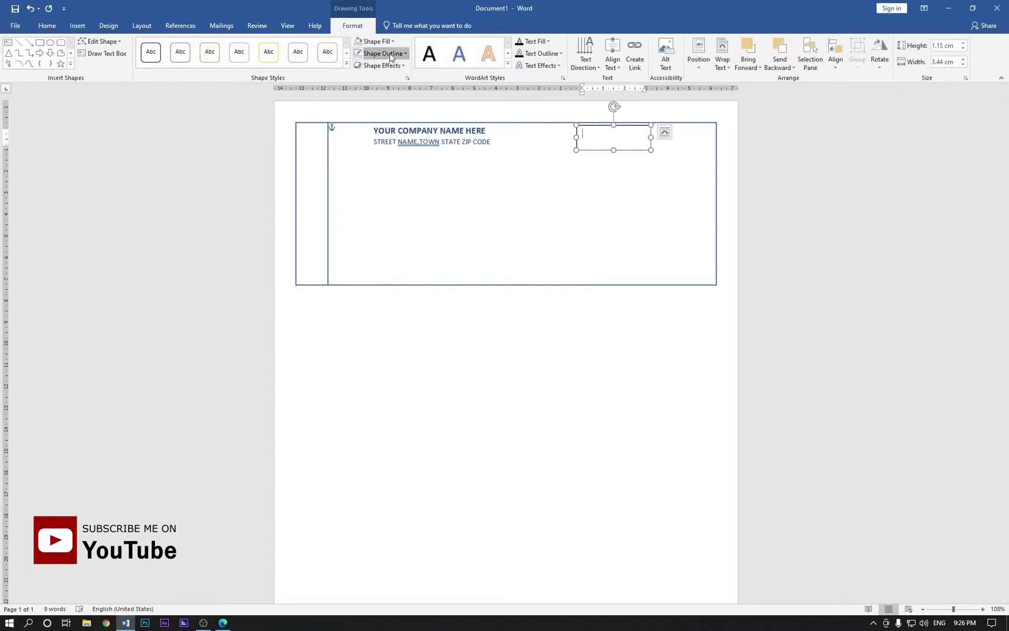
{"action": "left_click", "coordinate": [389, 42]}
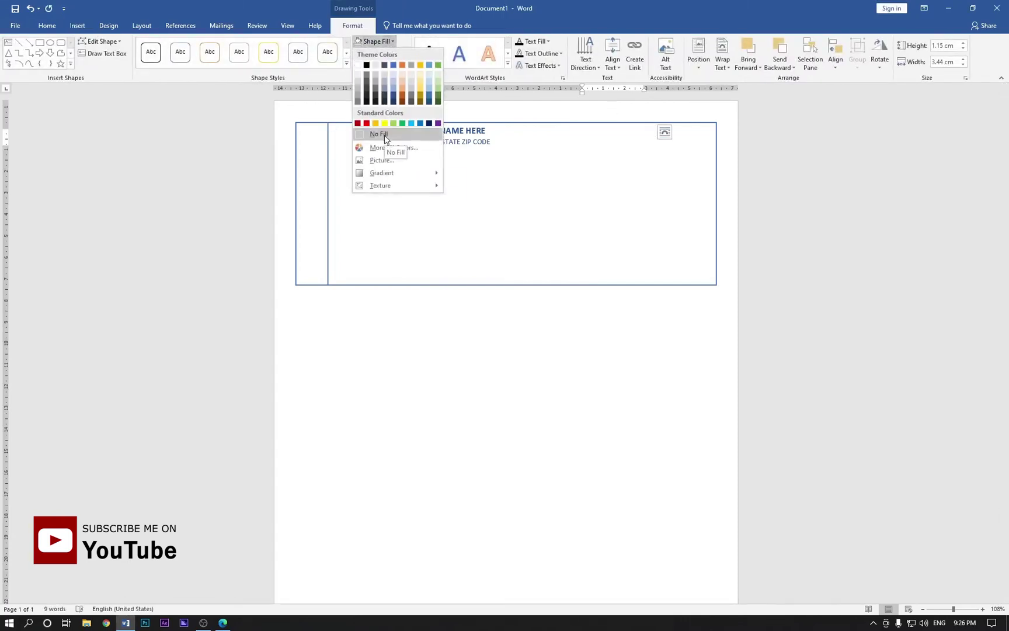
{"action": "left_click", "coordinate": [380, 134]}
{"action": "left_click", "coordinate": [404, 53]}
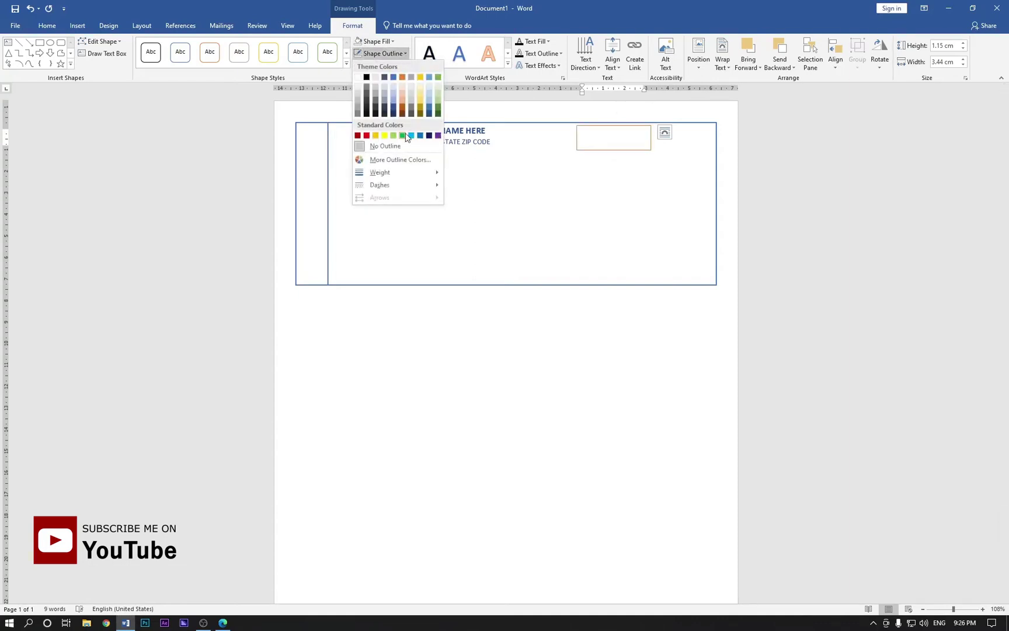
{"action": "left_click", "coordinate": [385, 146]}
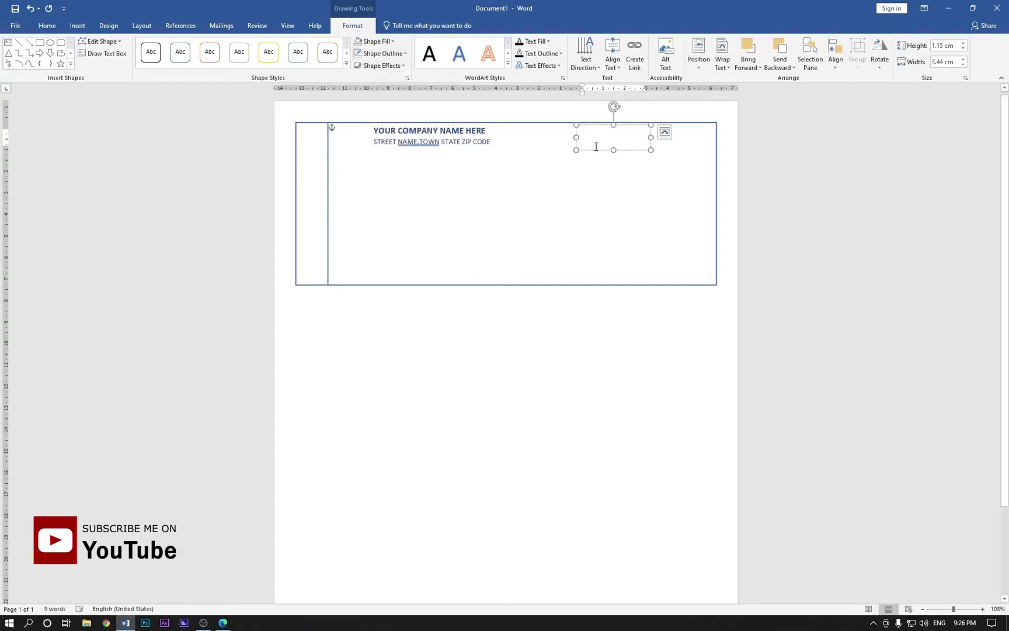
{"action": "left_click", "coordinate": [507, 156]}
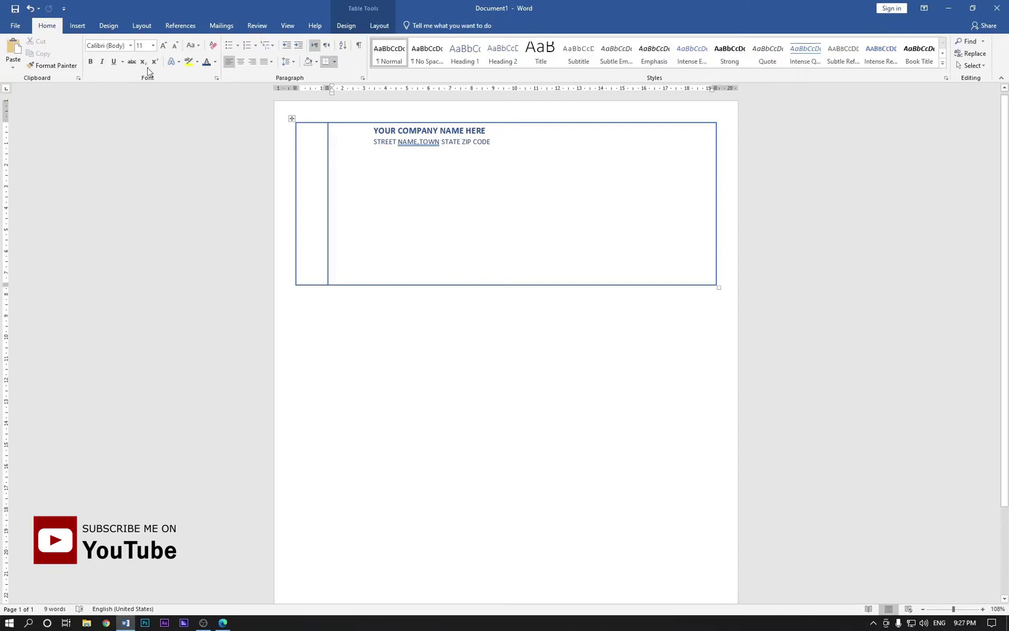
Step: Draw a text box about 2.8 cm wide and 1.3 cm high to the right of the company name, without outline or fill
{"action": "left_click", "coordinate": [78, 26]}
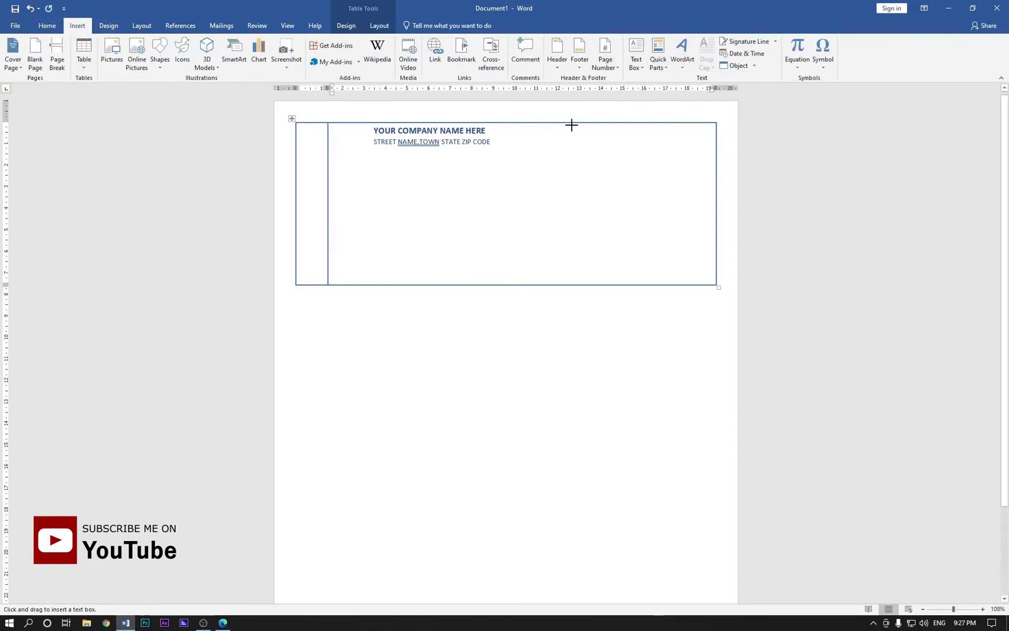
{"action": "mouse_move", "coordinate": [575, 124]}
{"action": "left_mouse_down"}
{"action": "mouse_move", "coordinate": [657, 155]}
{"action": "mouse_move", "coordinate": [635, 152]}
{"action": "left_mouse_up"}
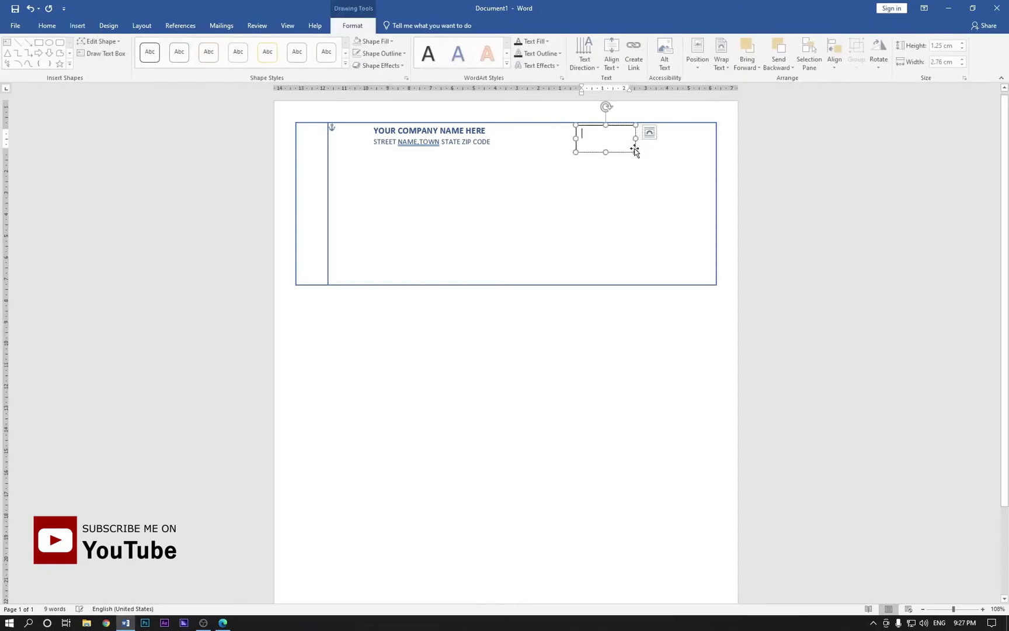
{"action": "left_click", "coordinate": [405, 54]}
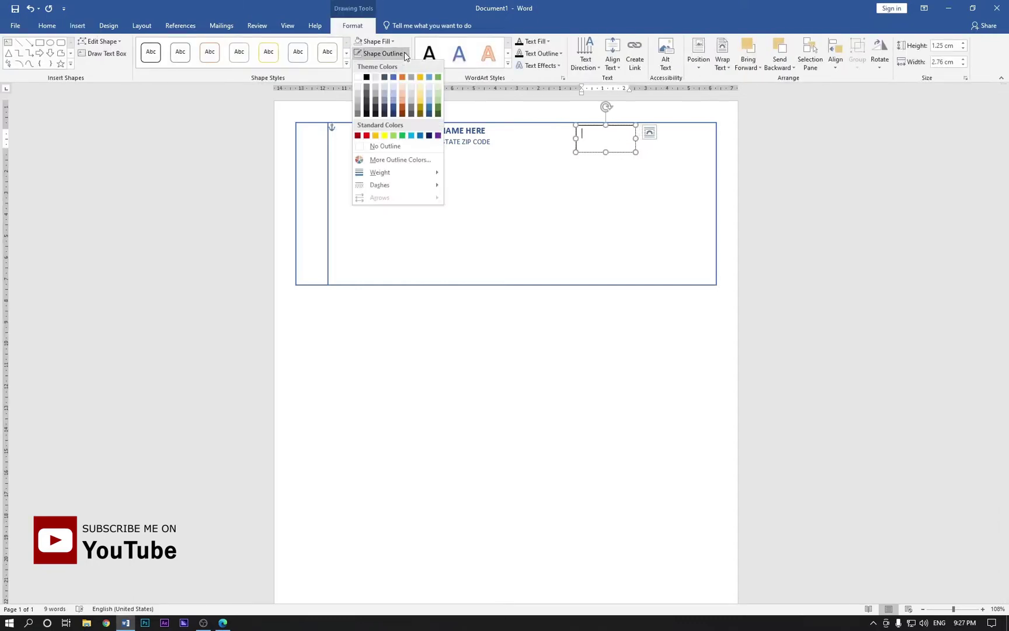
{"action": "left_click", "coordinate": [386, 147]}
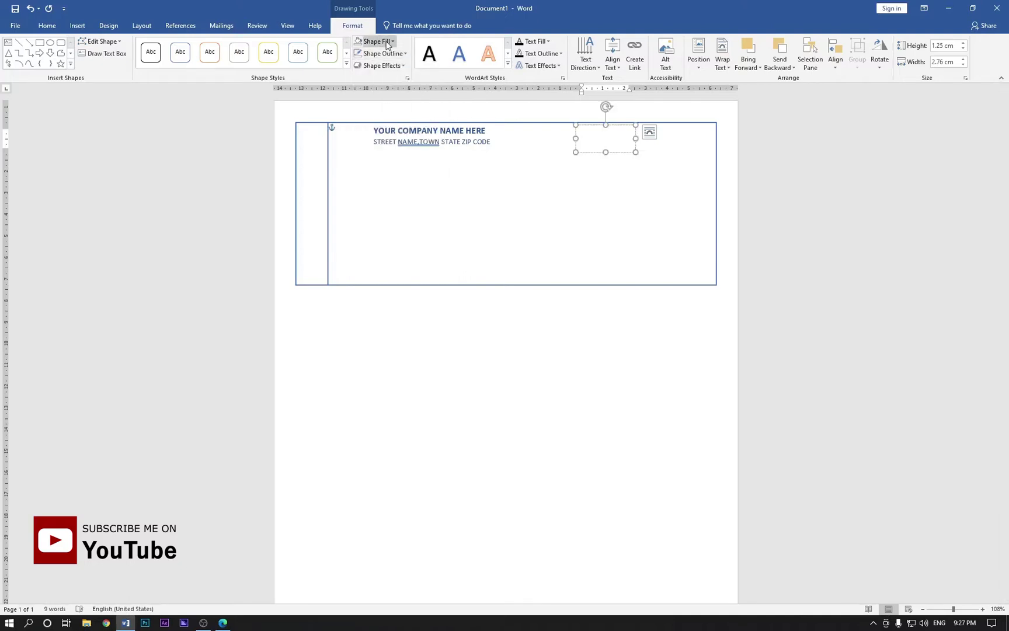
{"action": "left_click", "coordinate": [375, 42]}
{"action": "left_click", "coordinate": [380, 134]}
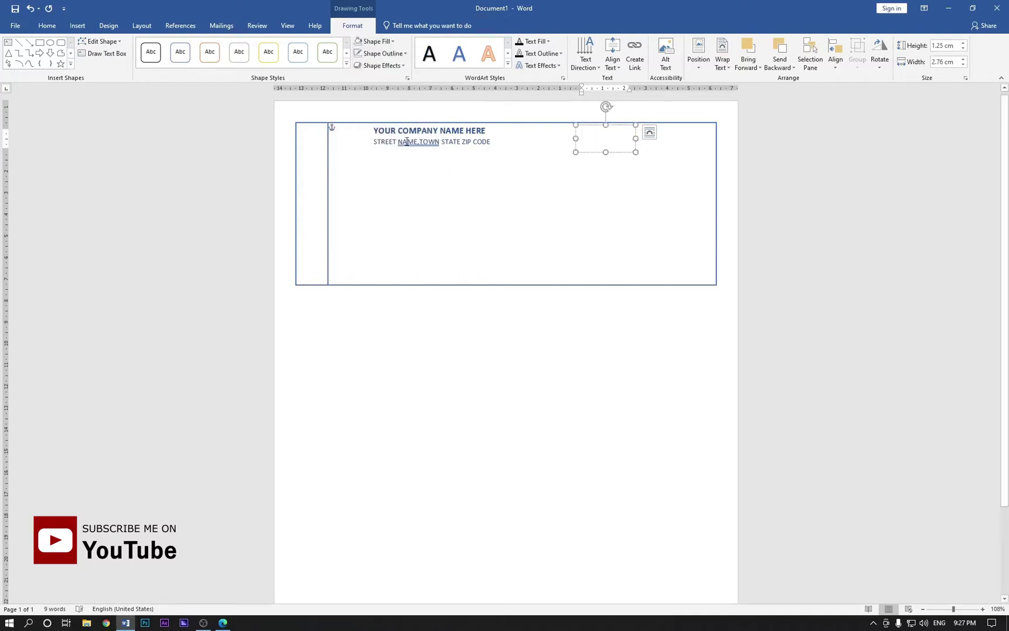
{"action": "left_click", "coordinate": [485, 155]}
Step: Enter "100" in the empty text box beside the company name and set it to 24 pt
{"action": "left_click", "coordinate": [594, 132]}
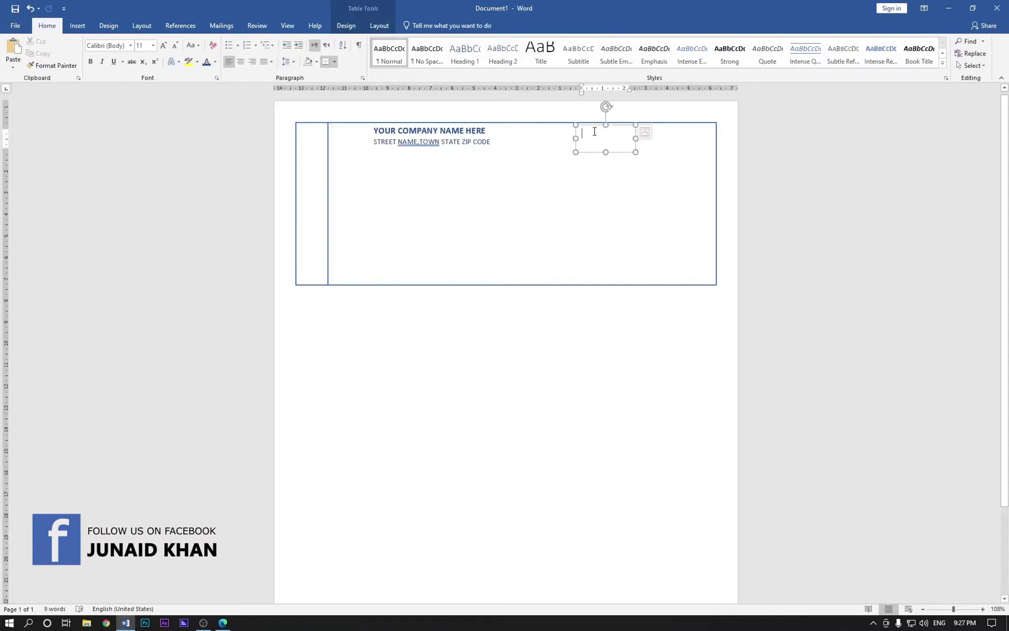
{"action": "type", "text": "100"}
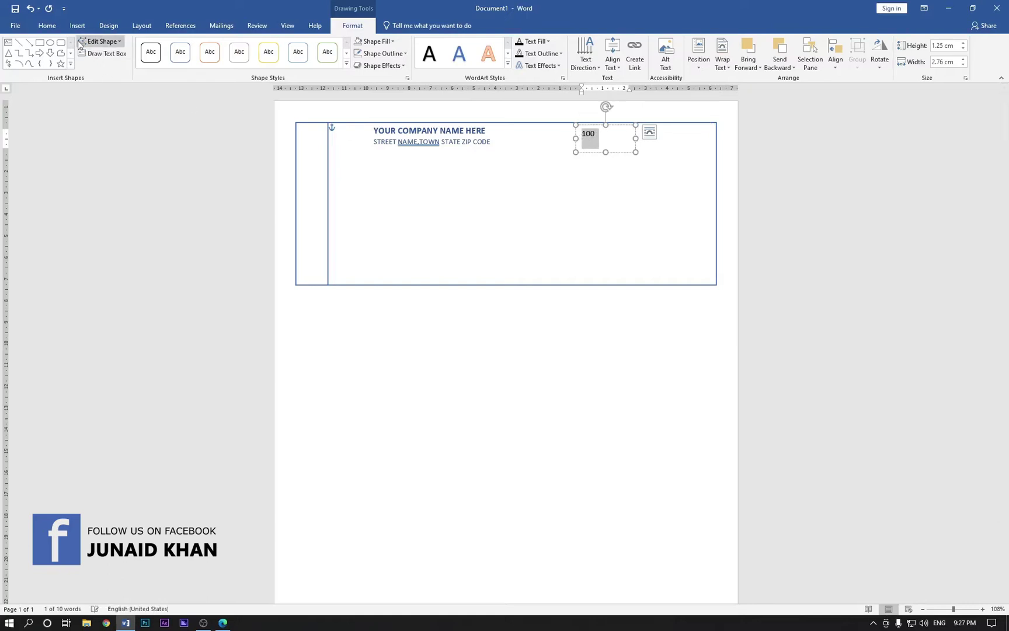
{"action": "left_click", "coordinate": [48, 28]}
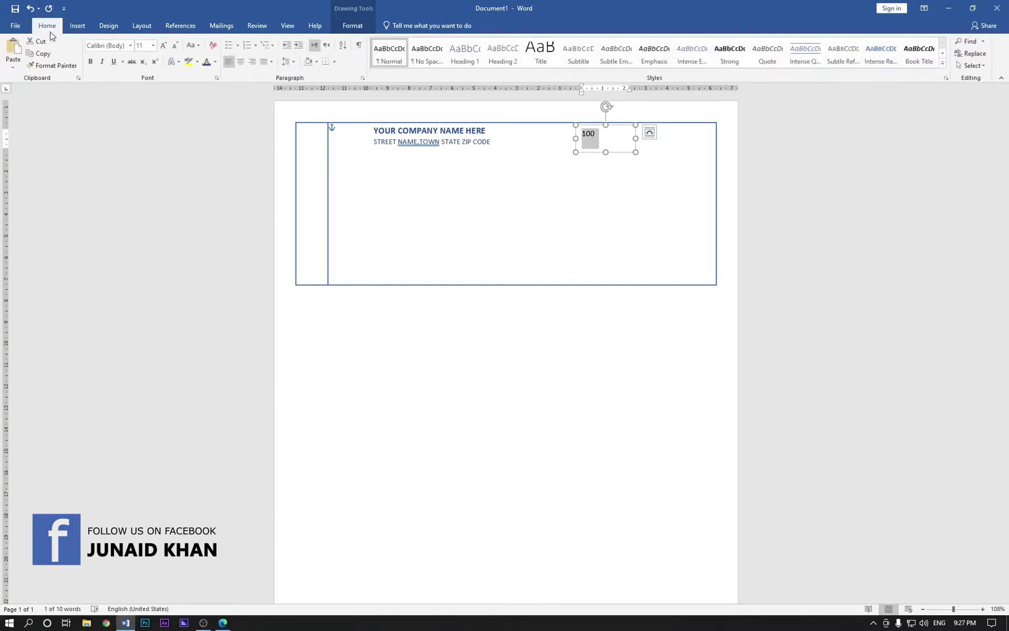
{"action": "left_click", "coordinate": [153, 45]}
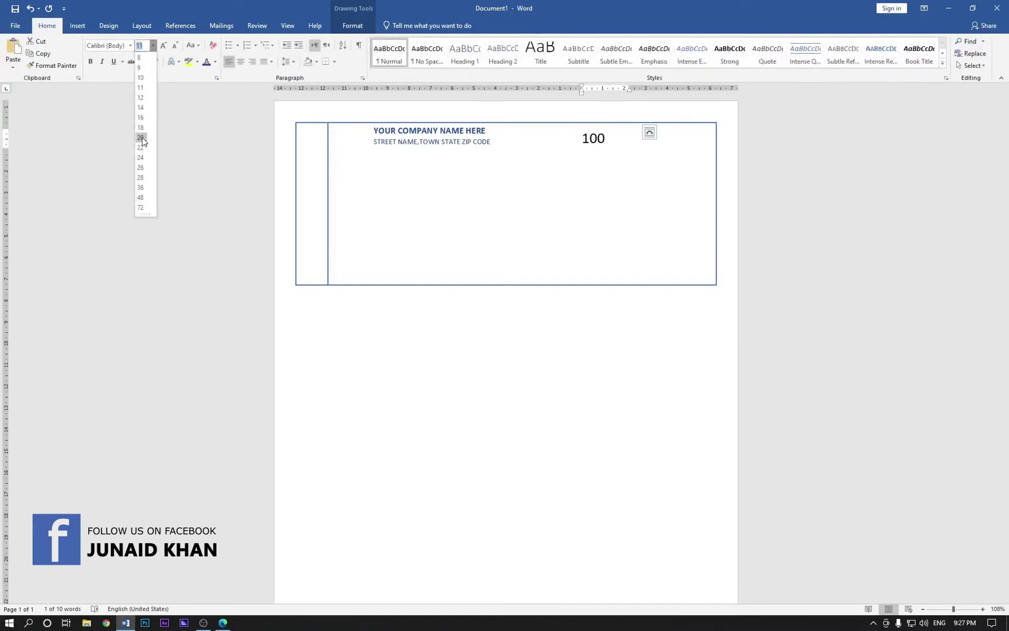
{"action": "left_click", "coordinate": [140, 157]}
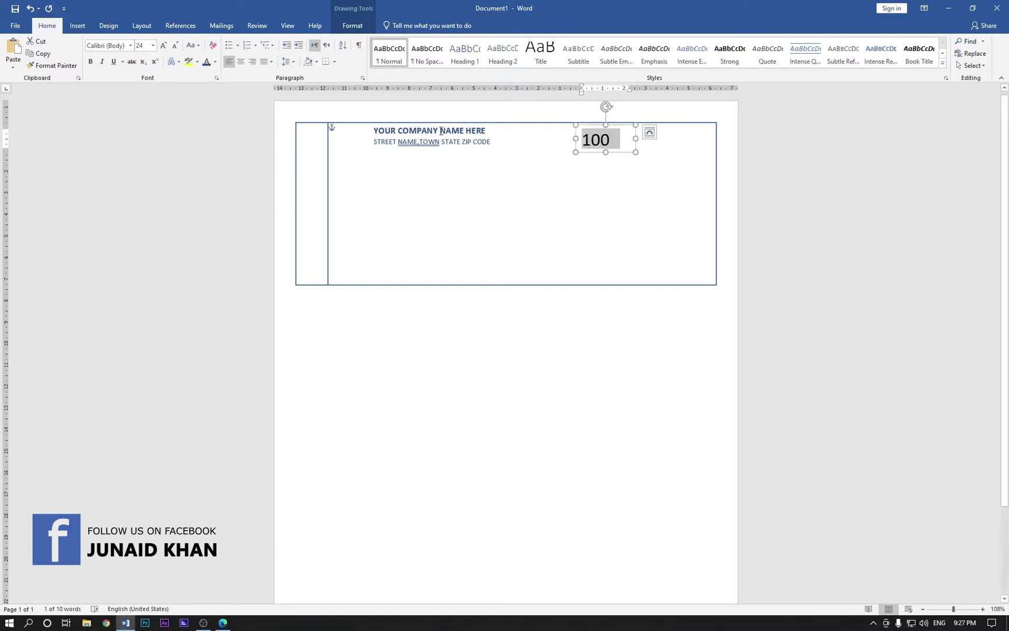
Step: Set the number 100 in blue Bahnschrift Light and move its text box slightly up and to the right
{"action": "left_click", "coordinate": [584, 145]}
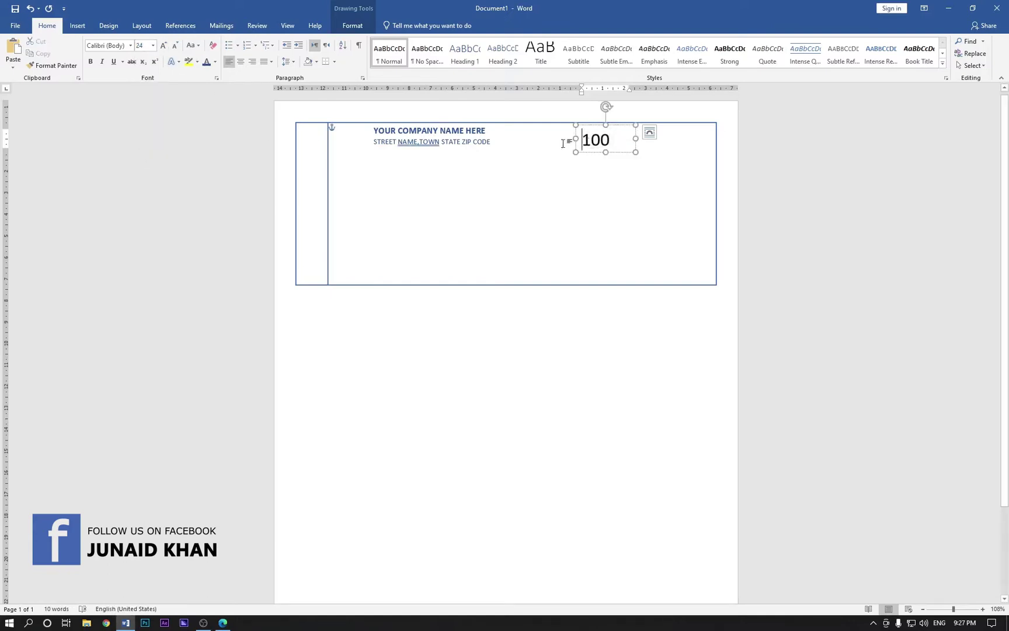
{"action": "left_click_drag", "start_coordinate": [613, 139], "coordinate": [580, 139]}
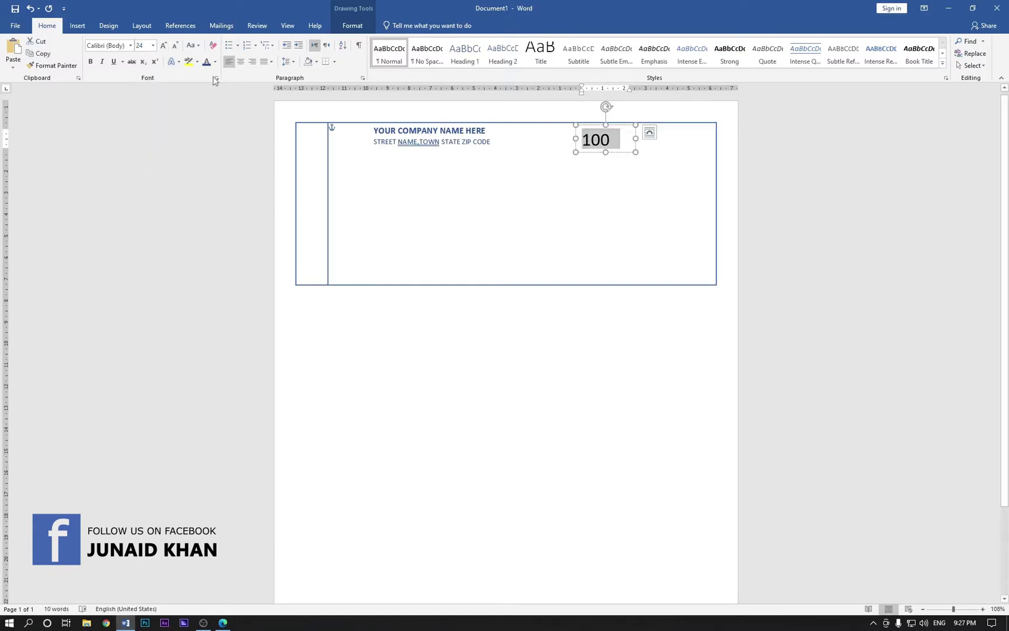
{"action": "left_click", "coordinate": [130, 48]}
{"action": "left_click", "coordinate": [131, 46]}
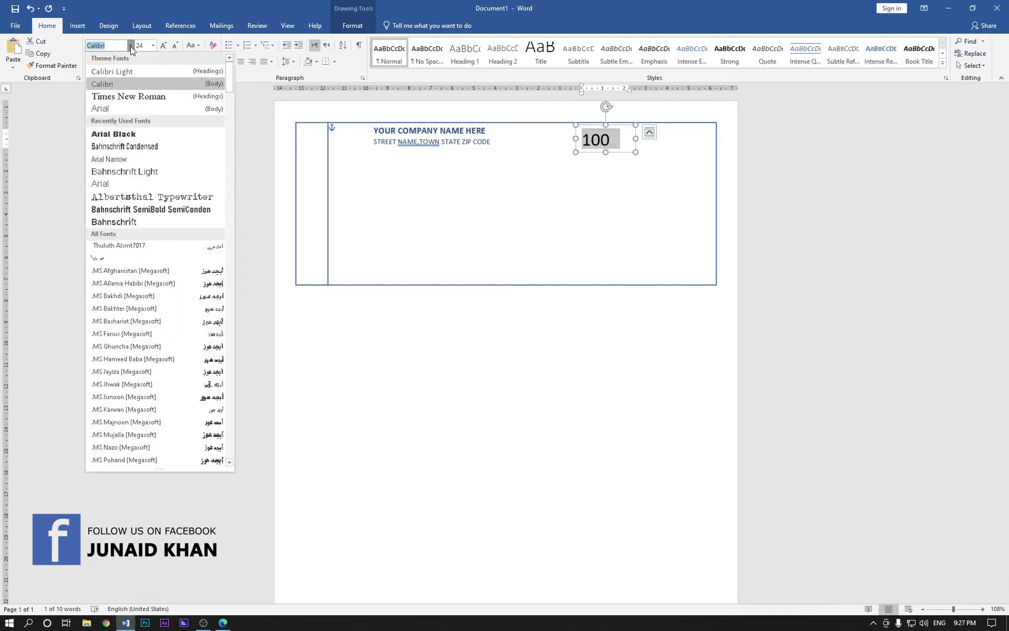
{"action": "left_click", "coordinate": [138, 171]}
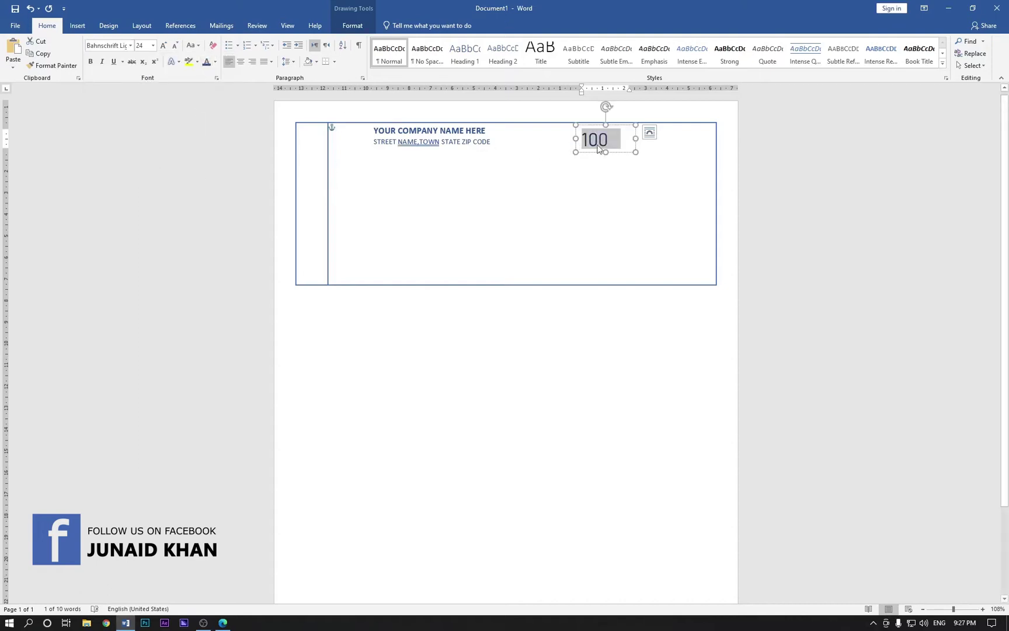
{"action": "left_click", "coordinate": [616, 146]}
{"action": "left_click_drag", "start_coordinate": [606, 125], "coordinate": [623, 122]}
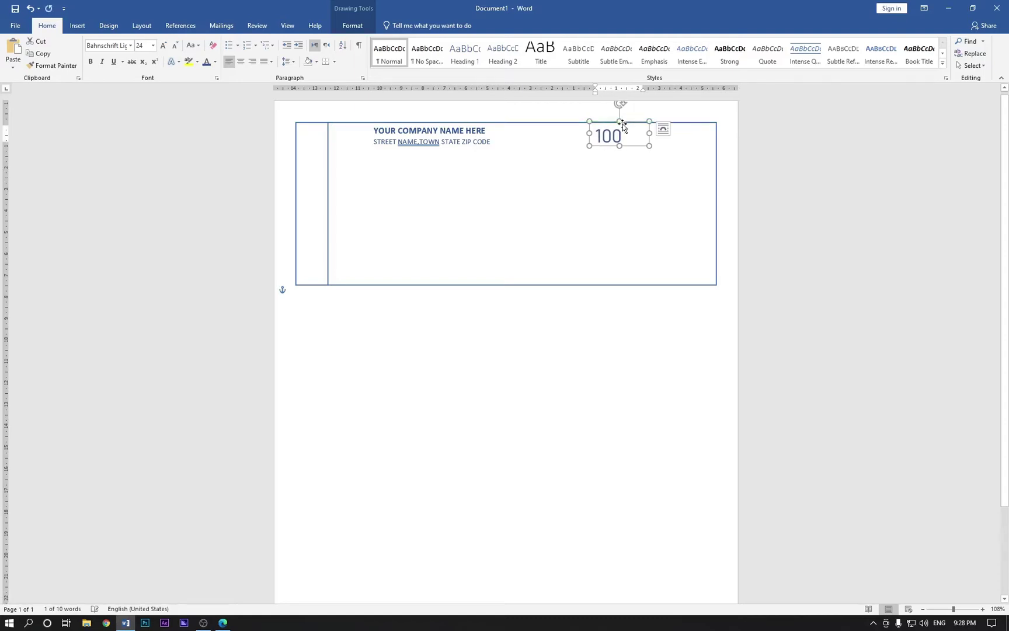
Step: Draw a text box about 17.15 cm wide and 3.2 cm high below the company address, without outline or fill
{"action": "left_click", "coordinate": [341, 331]}
{"action": "left_click", "coordinate": [78, 26]}
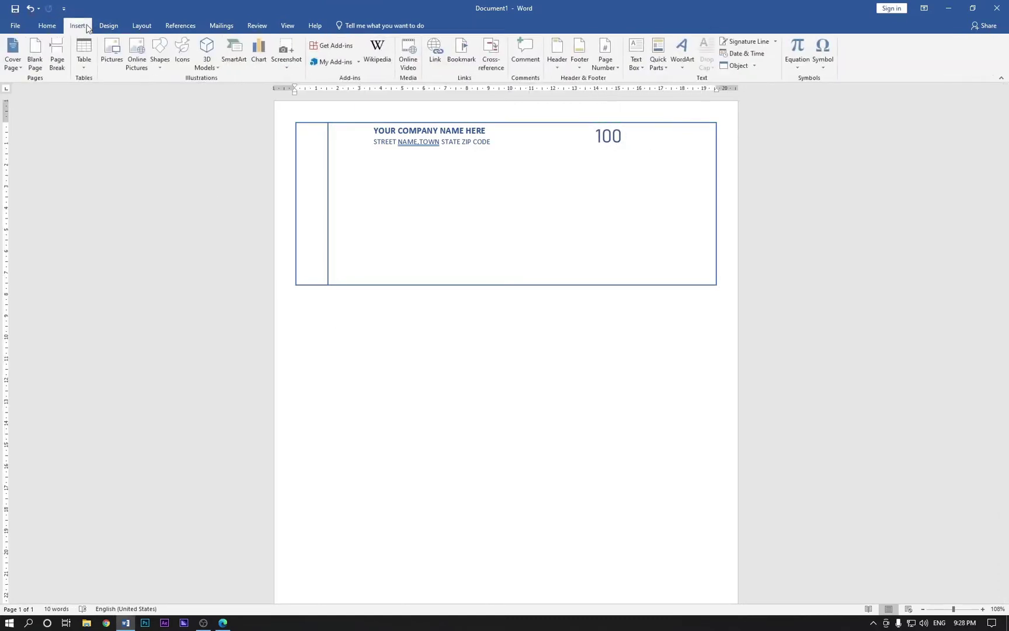
{"action": "left_click", "coordinate": [640, 57]}
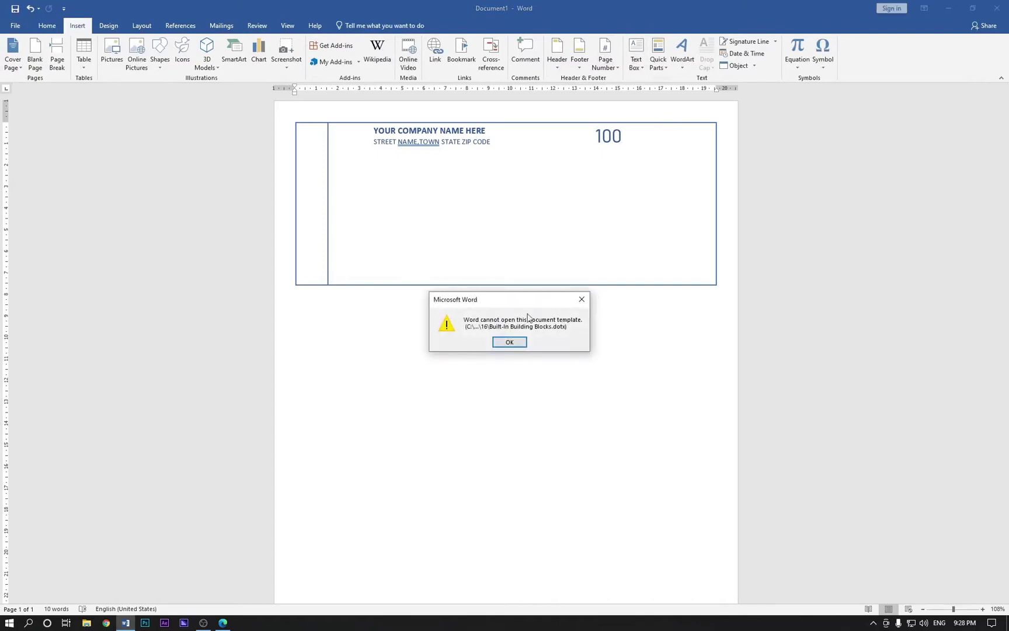
{"action": "left_click", "coordinate": [510, 342]}
{"action": "left_click", "coordinate": [655, 91]}
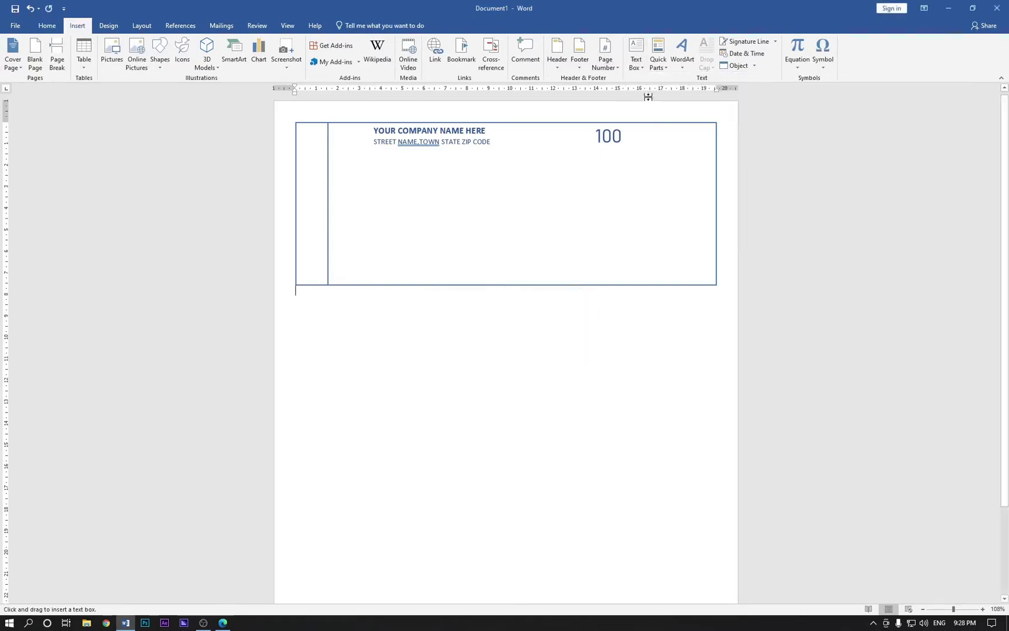
{"action": "mouse_move", "coordinate": [333, 161]}
{"action": "left_mouse_down"}
{"action": "mouse_move", "coordinate": [674, 248]}
{"action": "mouse_move", "coordinate": [694, 245]}
{"action": "mouse_move", "coordinate": [692, 227]}
{"action": "mouse_move", "coordinate": [702, 231]}
{"action": "left_mouse_up"}
{"action": "left_click", "coordinate": [367, 54]}
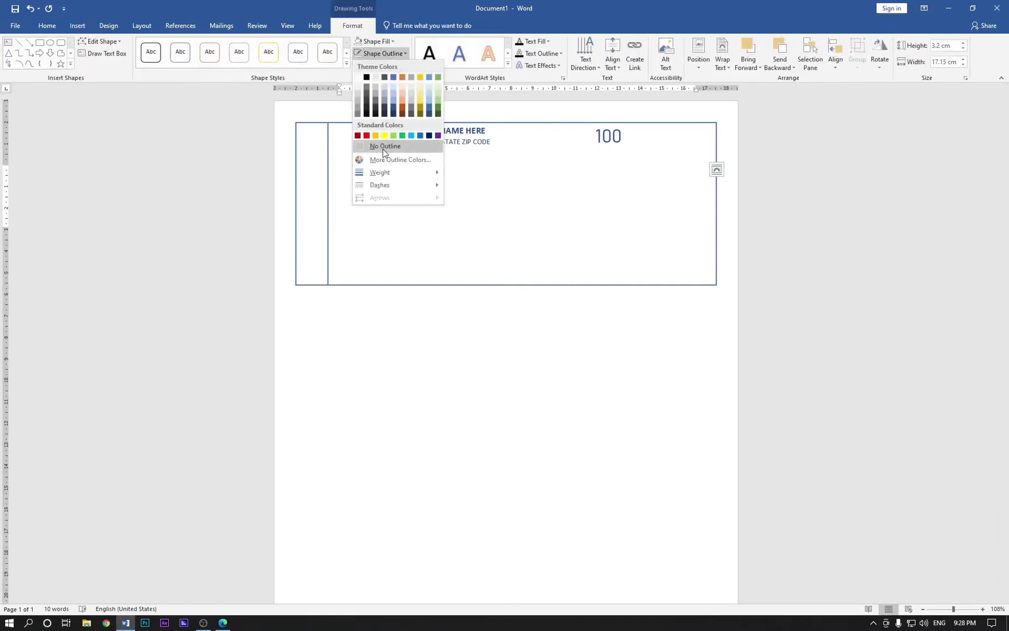
{"action": "left_click", "coordinate": [384, 147]}
{"action": "left_click", "coordinate": [374, 41]}
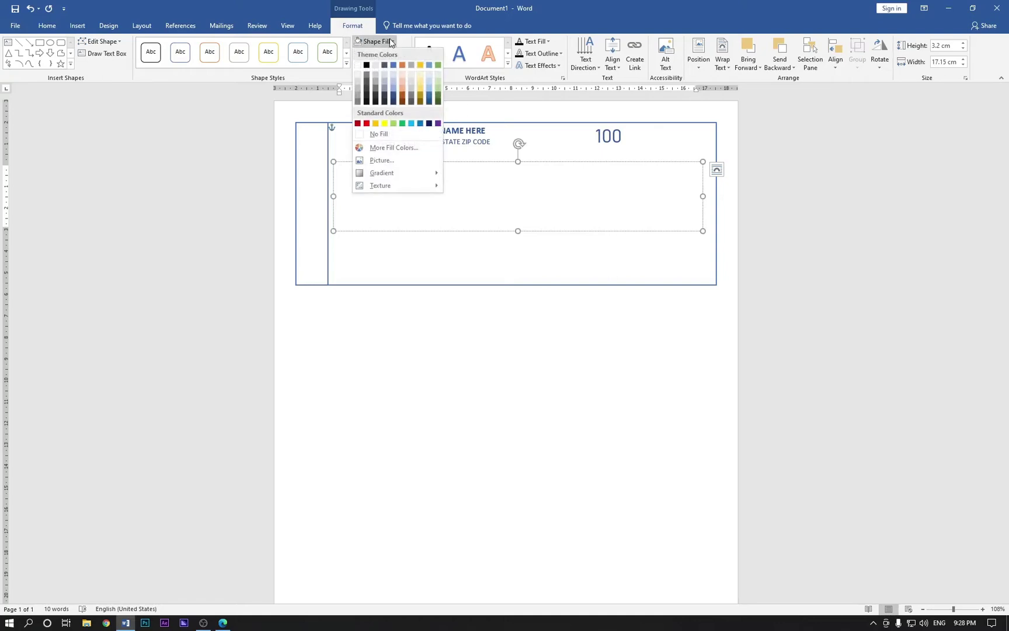
{"action": "left_click", "coordinate": [380, 134]}
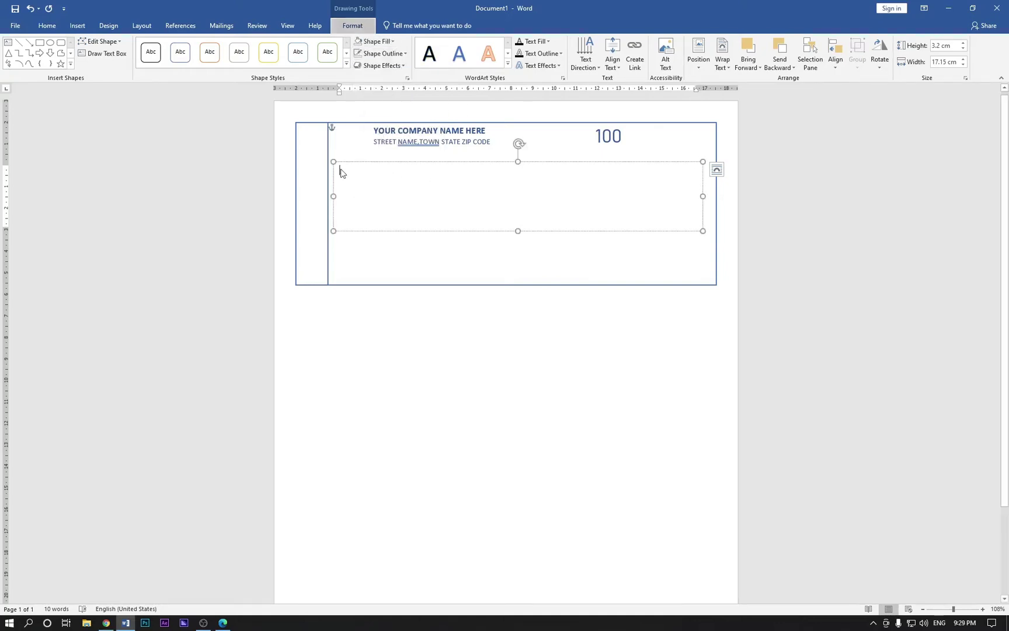
Step: Enter "RECEIVED FROM" in the wide text box, followed by a long underscore line and a "$" sign
{"action": "key", "text": "alt+r"}
{"action": "type", "text": "FROM ____________________________________________________"}
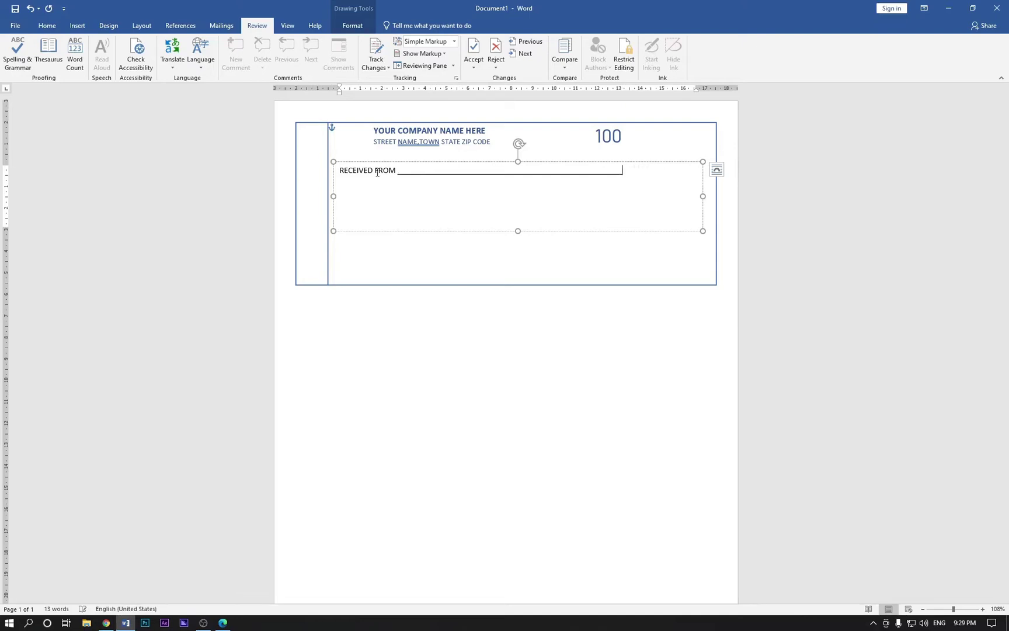
{"action": "left_click", "coordinate": [378, 491]}
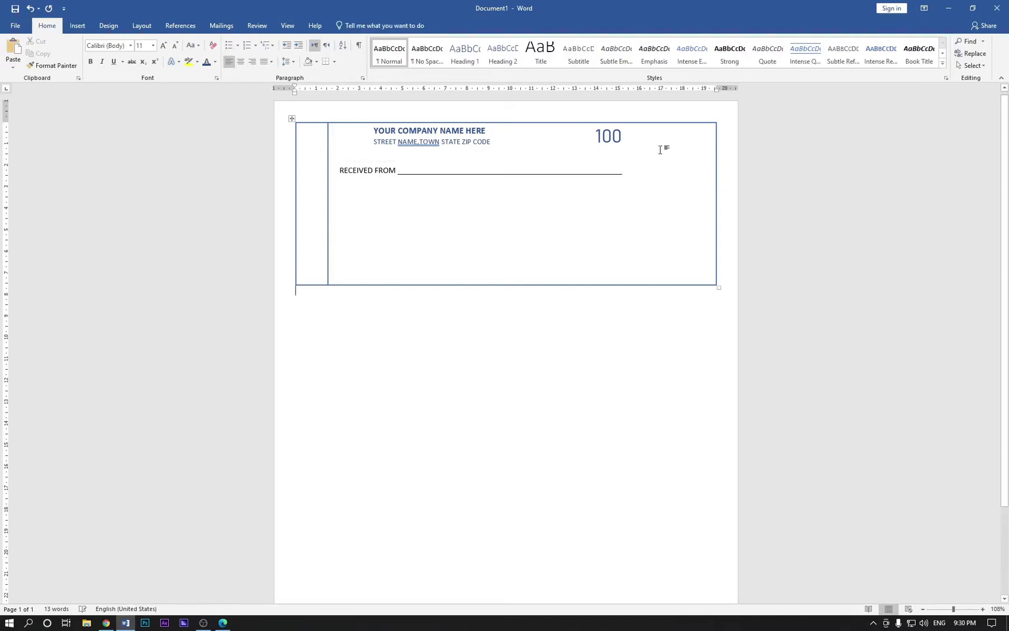
{"action": "left_click", "coordinate": [626, 171]}
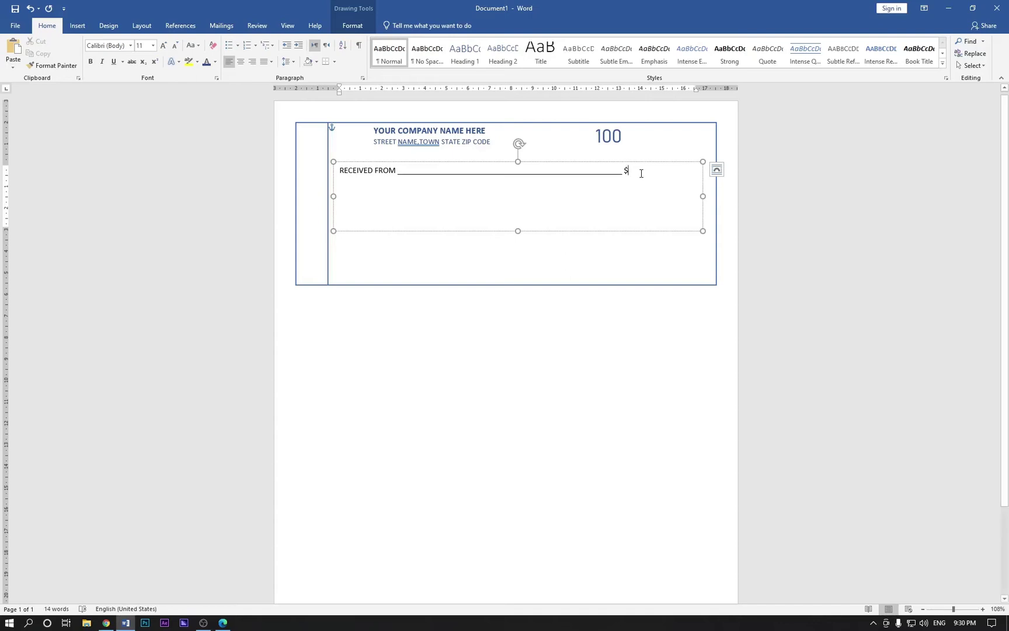
{"action": "left_click", "coordinate": [385, 388]}
{"action": "left_click", "coordinate": [77, 25]}
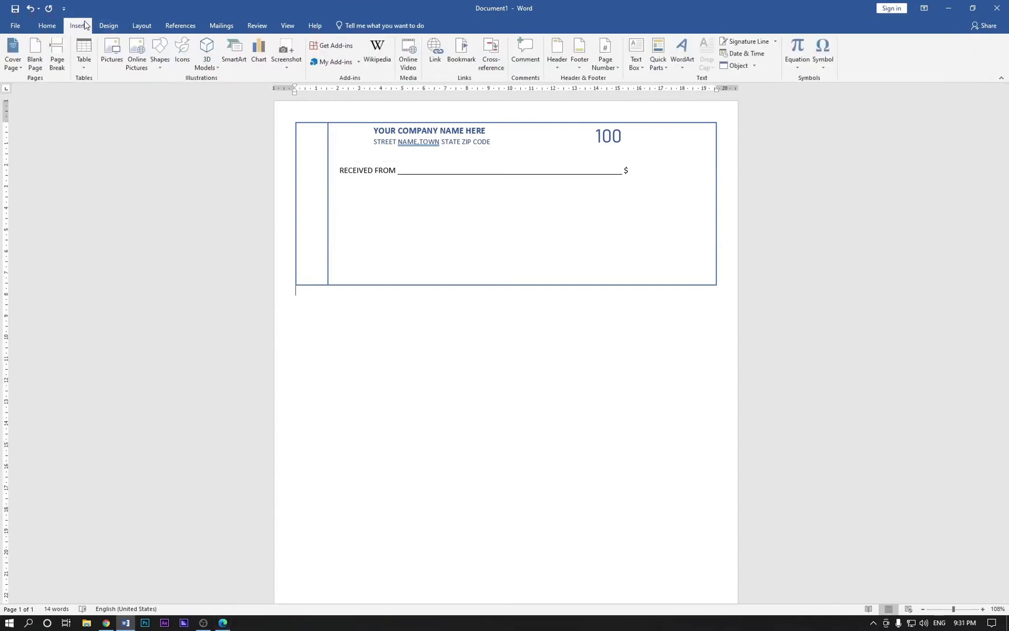
{"action": "left_click", "coordinate": [637, 58]}
{"action": "left_click", "coordinate": [659, 95]}
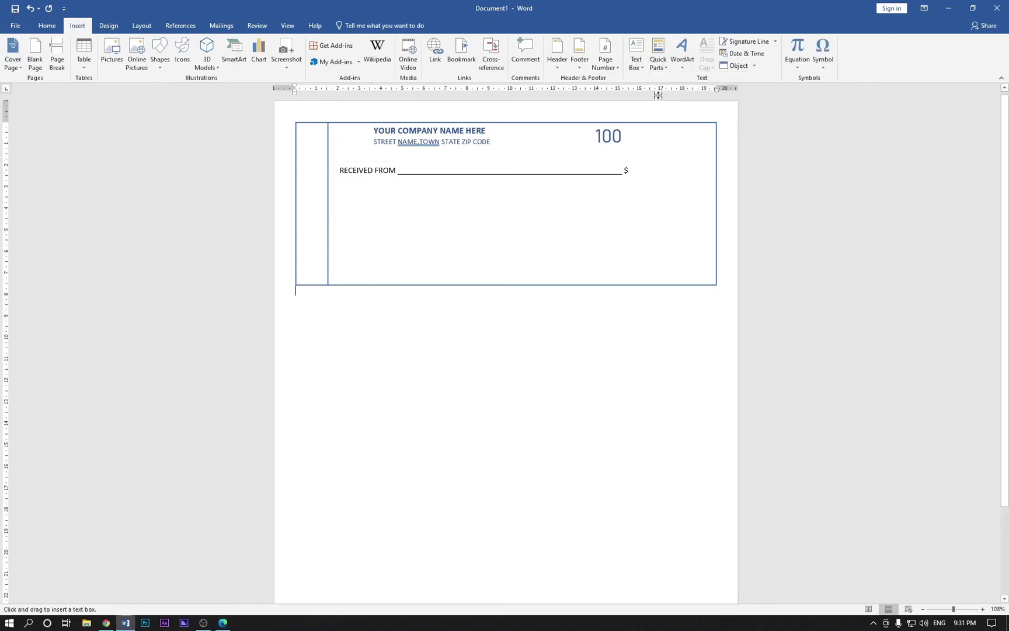
{"action": "mouse_move", "coordinate": [631, 164]}
{"action": "left_mouse_down"}
{"action": "mouse_move", "coordinate": [692, 178]}
{"action": "mouse_move", "coordinate": [669, 178]}
{"action": "left_mouse_up"}
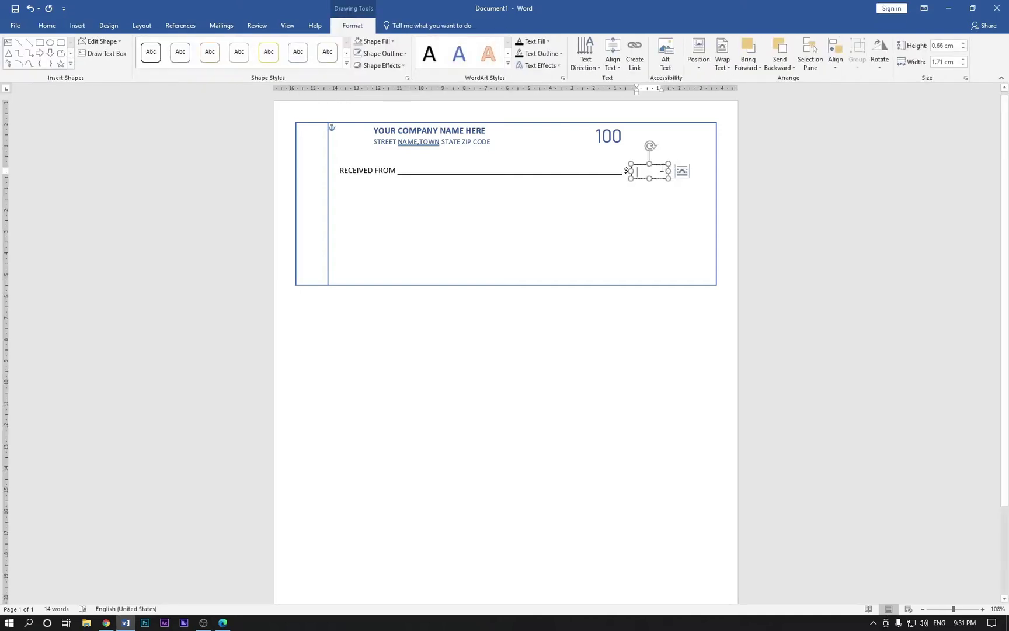
{"action": "key", "text": "ctrl+z"}
{"action": "key", "text": "alt"}
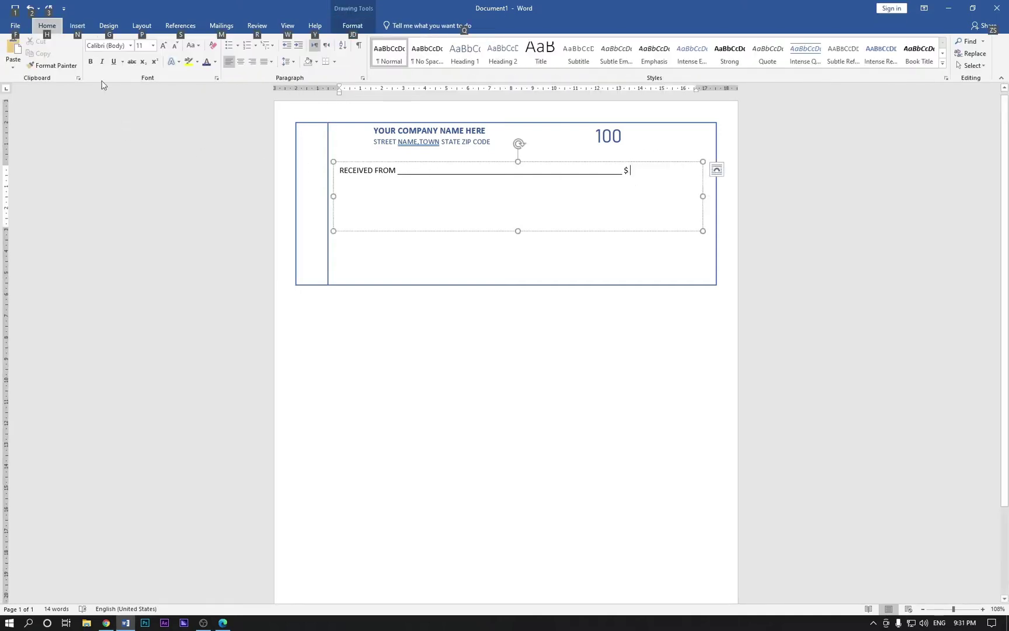
Step: Draw two adjoining outlined text boxes after the "$" sign, the first about 1.7 cm wide and 0.76 cm high
{"action": "left_click", "coordinate": [80, 26]}
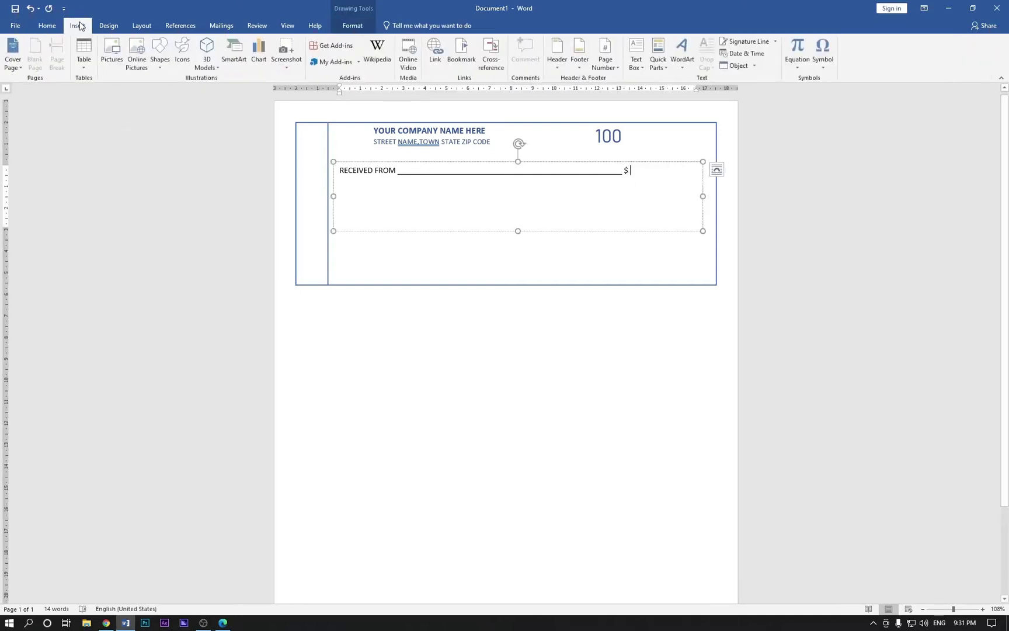
{"action": "left_click", "coordinate": [636, 63]}
{"action": "left_click", "coordinate": [652, 89]}
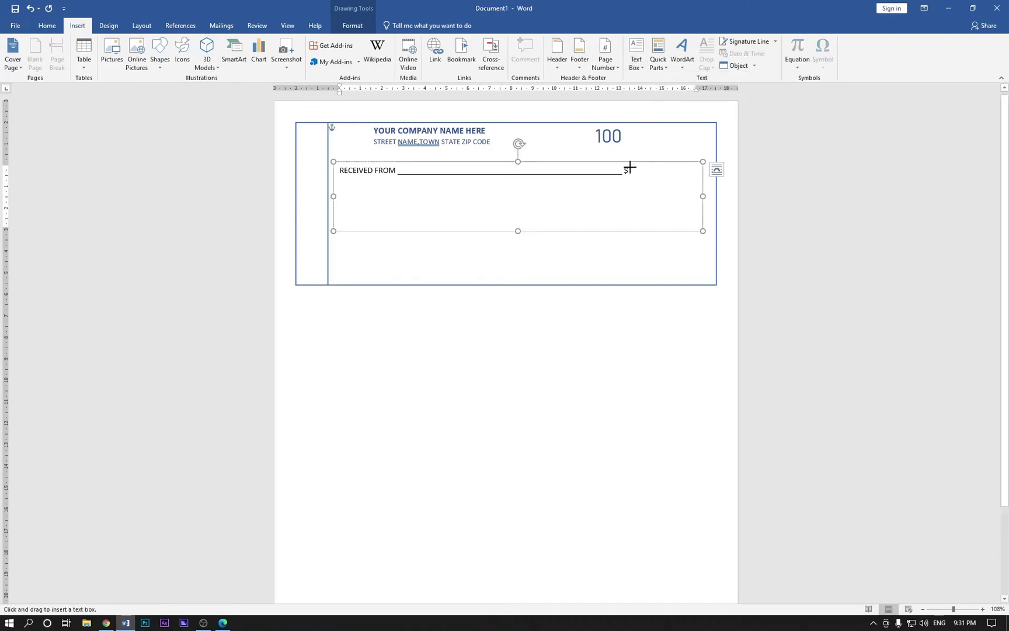
{"action": "left_click_drag", "start_coordinate": [652, 178], "coordinate": [688, 184]}
{"action": "left_click", "coordinate": [78, 26]}
{"action": "left_click", "coordinate": [635, 61]}
{"action": "left_click", "coordinate": [652, 88]}
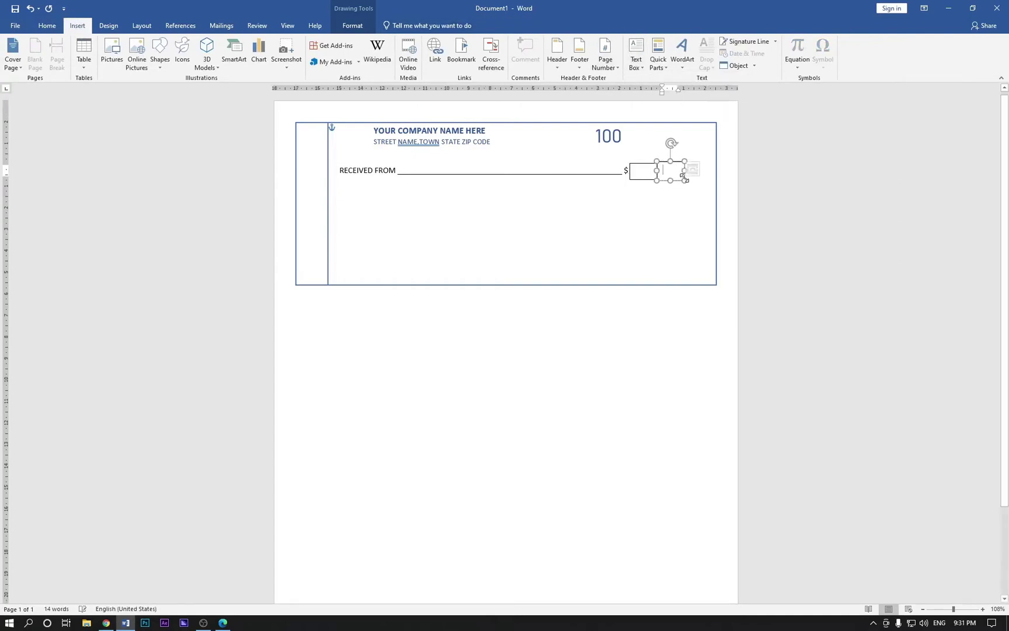
Step: Narrow the second amount box after the "$" sign to about 0.88 cm wide
{"action": "left_click_drag", "start_coordinate": [954, 609], "coordinate": [965, 611]}
{"action": "left_click_drag", "start_coordinate": [795, 162], "coordinate": [821, 201]}
{"action": "left_click", "coordinate": [771, 181]}
{"action": "left_click", "coordinate": [803, 183]}
{"action": "left_click", "coordinate": [772, 183]}
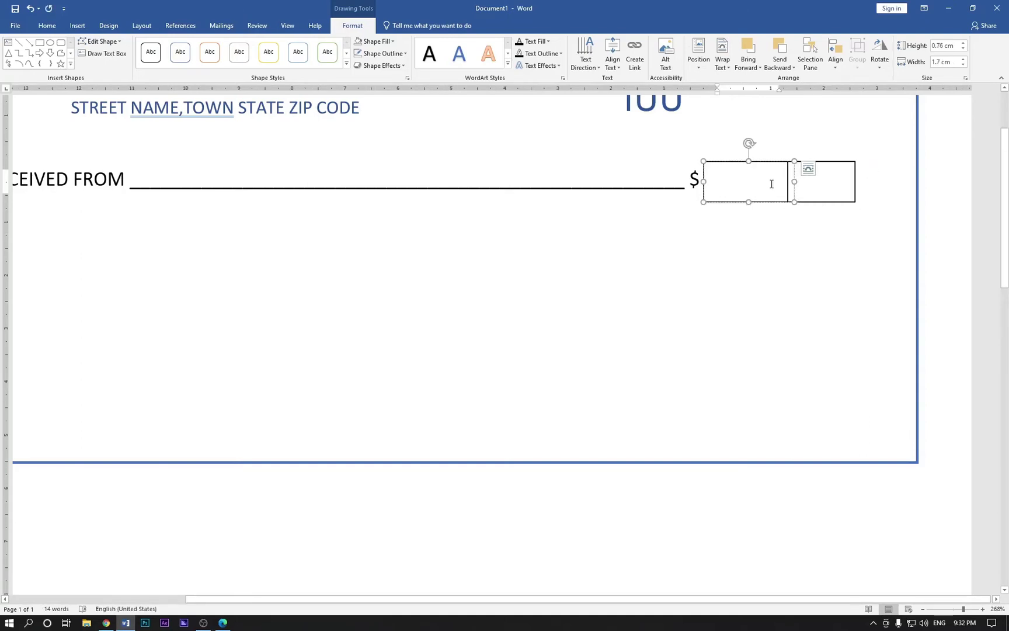
{"action": "left_click", "coordinate": [822, 183]}
{"action": "left_click_drag", "start_coordinate": [855, 181], "coordinate": [835, 181]}
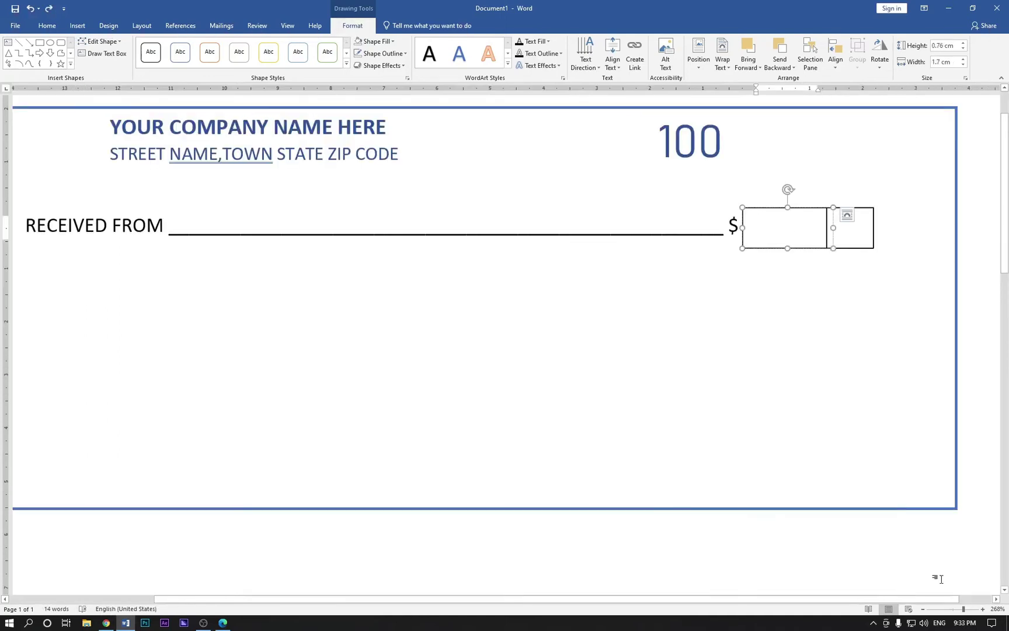
Step: Draw a text box about 3.73 cm wide and 0.7 cm high below the number 100, reading "DATE" plus an underscore line, without outline or fill
{"action": "left_click_drag", "start_coordinate": [963, 609], "coordinate": [959, 610]}
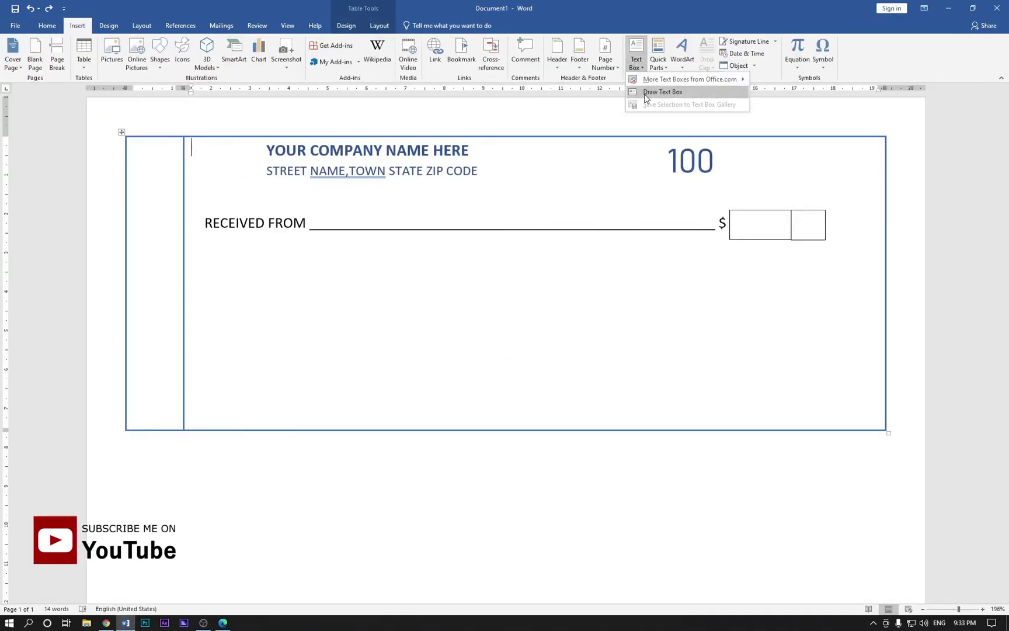
{"action": "left_click", "coordinate": [666, 94]}
{"action": "left_click_drag", "start_coordinate": [617, 176], "coordinate": [762, 204]}
{"action": "type", "text": "DATE______________"}
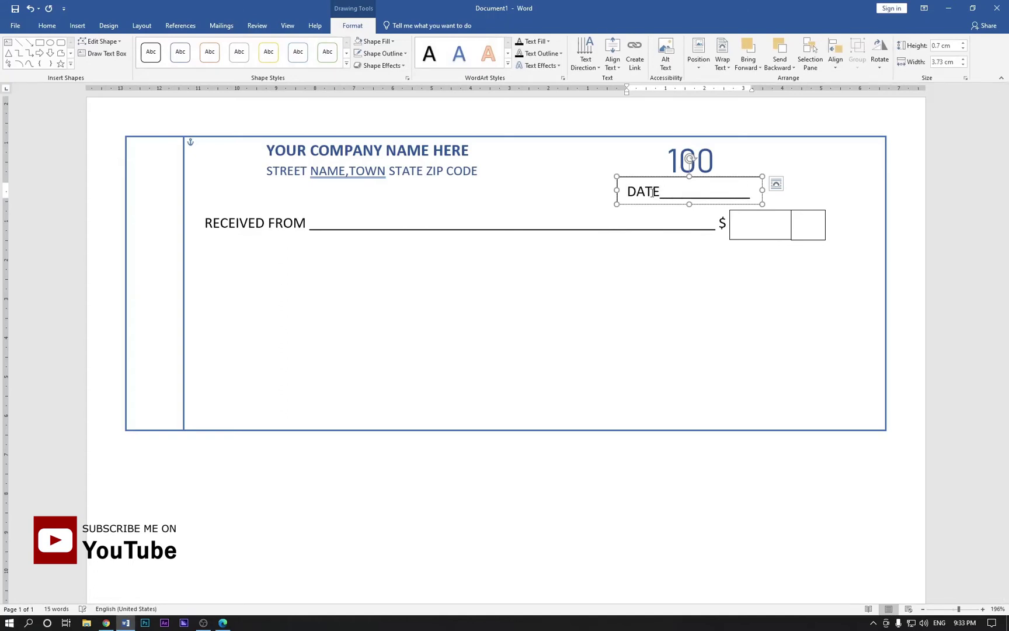
{"action": "left_click", "coordinate": [382, 53]}
{"action": "left_click", "coordinate": [383, 148]}
{"action": "left_click", "coordinate": [378, 41]}
{"action": "left_click", "coordinate": [375, 134]}
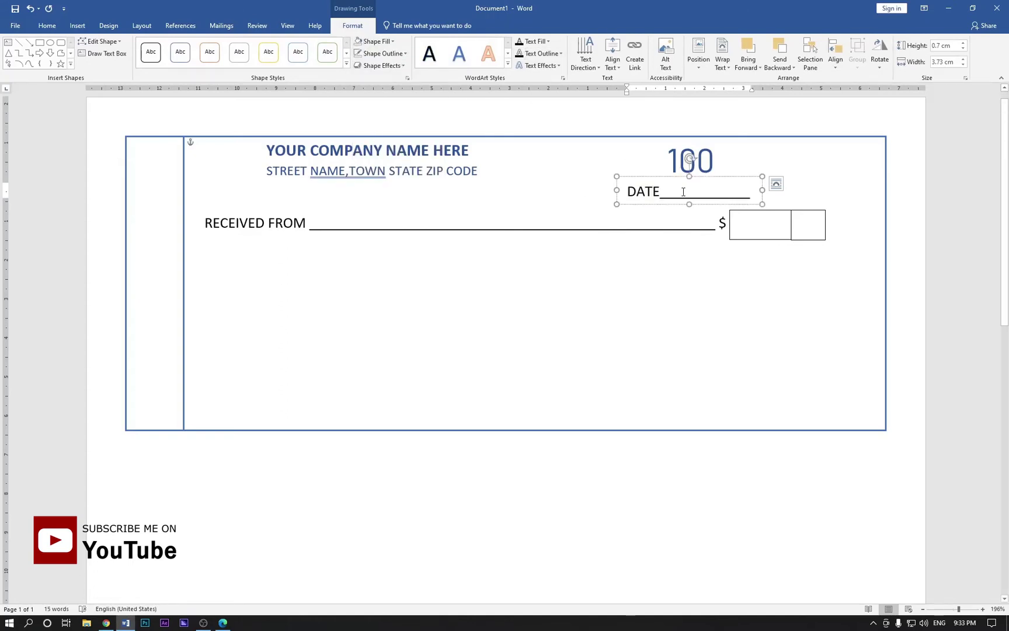
Step: Widen the DATE text box to about 4.42 cm, set its text to 9 pt and shift the box slightly down
{"action": "left_click_drag", "start_coordinate": [616, 190], "coordinate": [589, 190]}
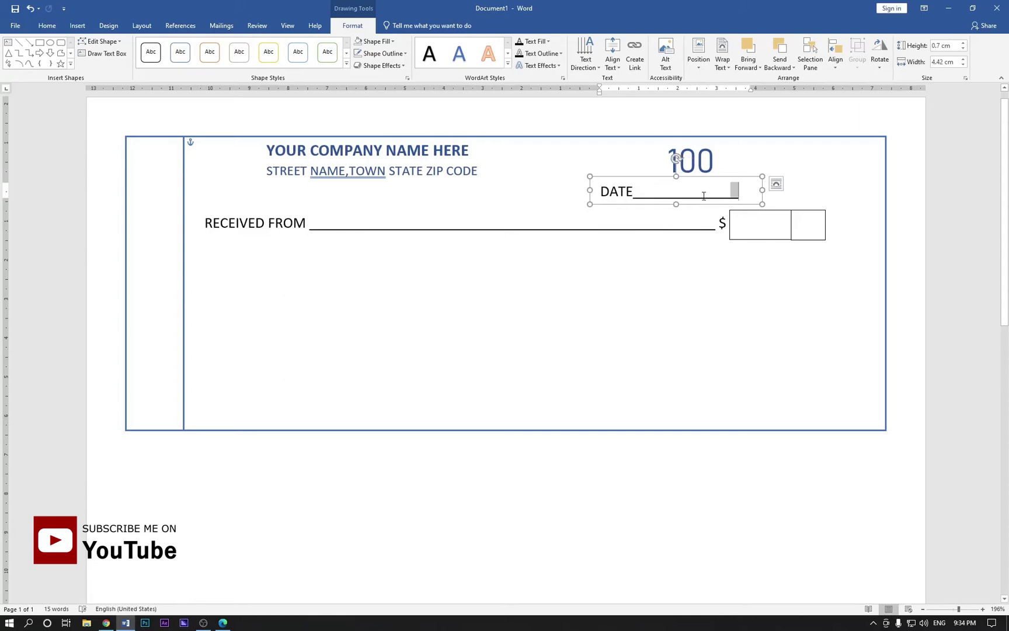
{"action": "triple_click", "coordinate": [704, 195]}
{"action": "left_click", "coordinate": [46, 25]}
{"action": "left_click", "coordinate": [153, 45]}
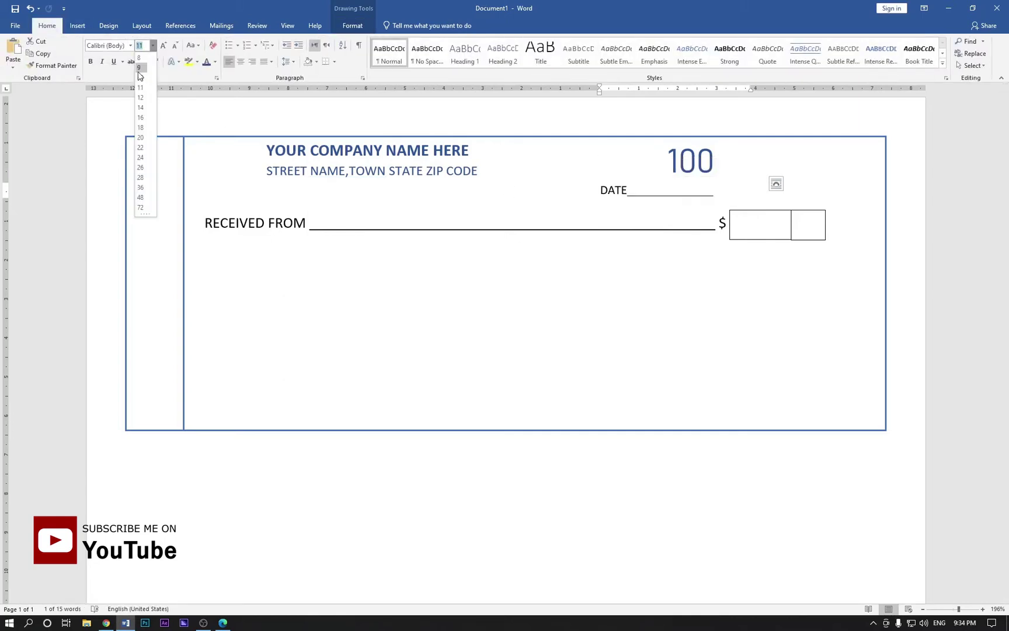
{"action": "left_click", "coordinate": [140, 68]}
{"action": "left_click", "coordinate": [683, 199]}
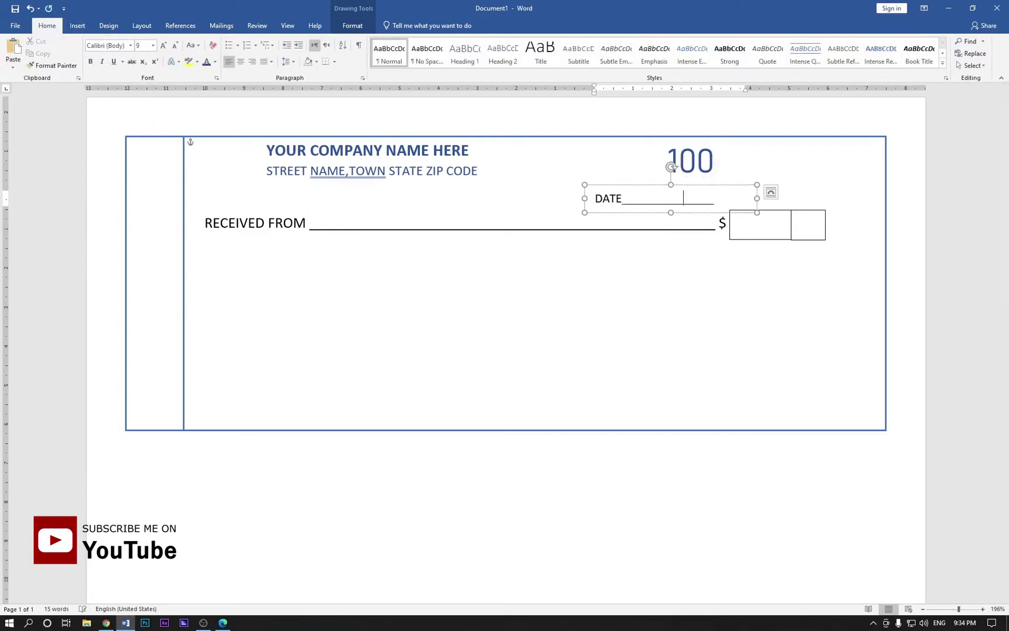
Step: Add a second underscore line below the RECEIVED FROM blank, ending with the word "DOLLAR"
{"action": "left_click", "coordinate": [717, 228]}
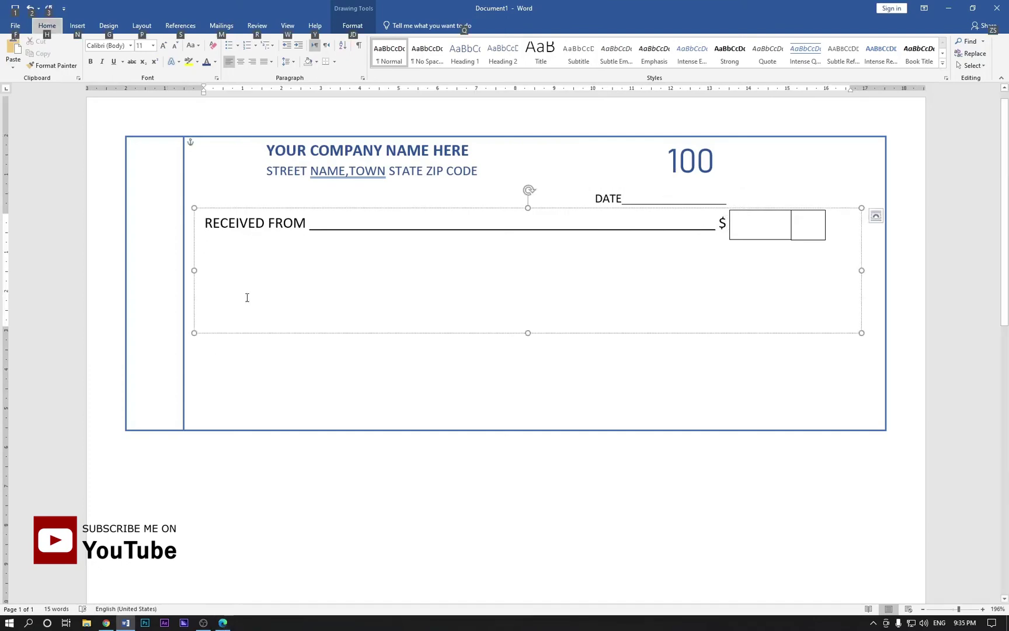
{"action": "type", "text": "___________________________________________"}
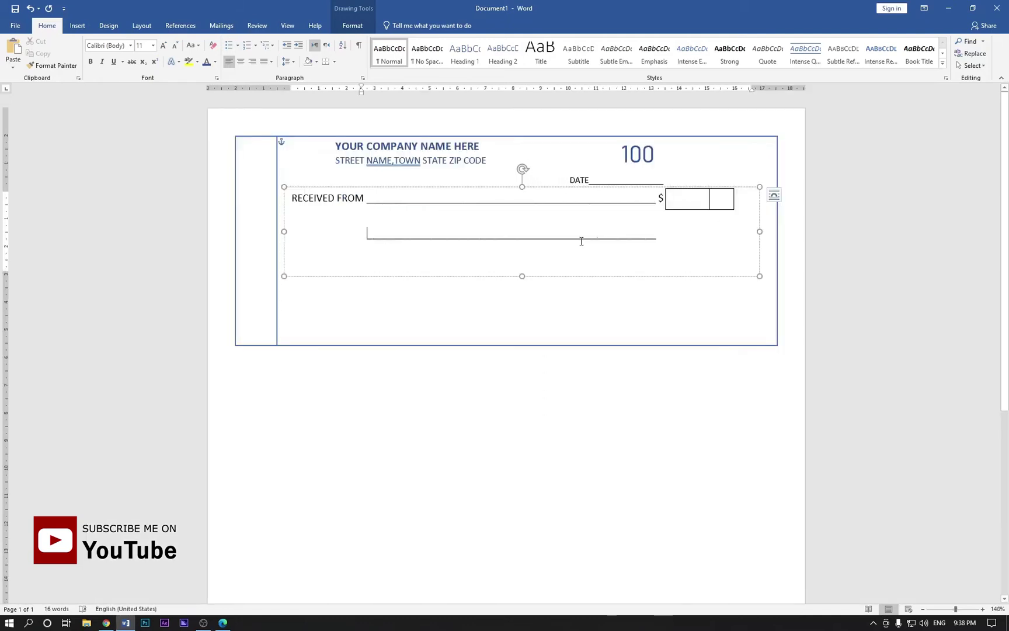
{"action": "type", "text": "DOLLAR"}
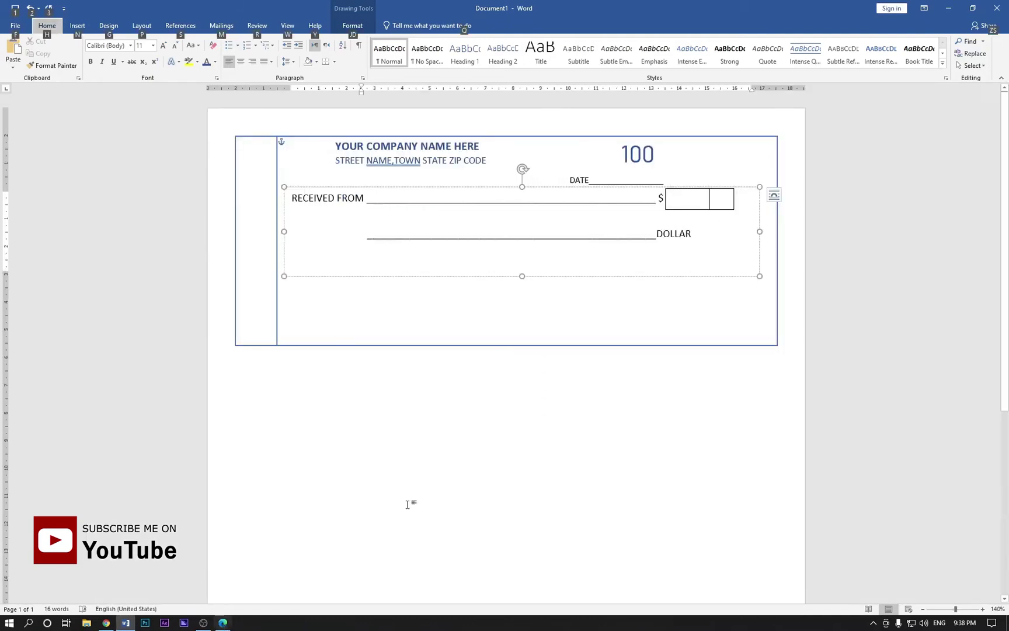
Step: Enlarge the wide text box slightly downward and add a "FOR" row with a full-width underscore line under the DOLLAR row
{"action": "key", "text": "Return"}
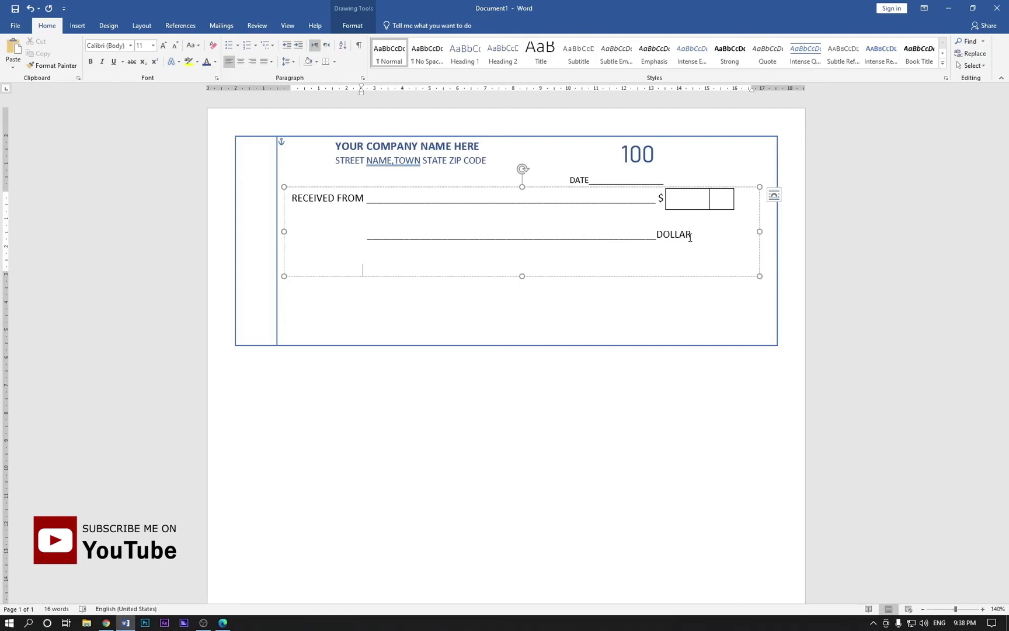
{"action": "left_click_drag", "start_coordinate": [523, 277], "coordinate": [522, 286]}
{"action": "left_click", "coordinate": [320, 270]}
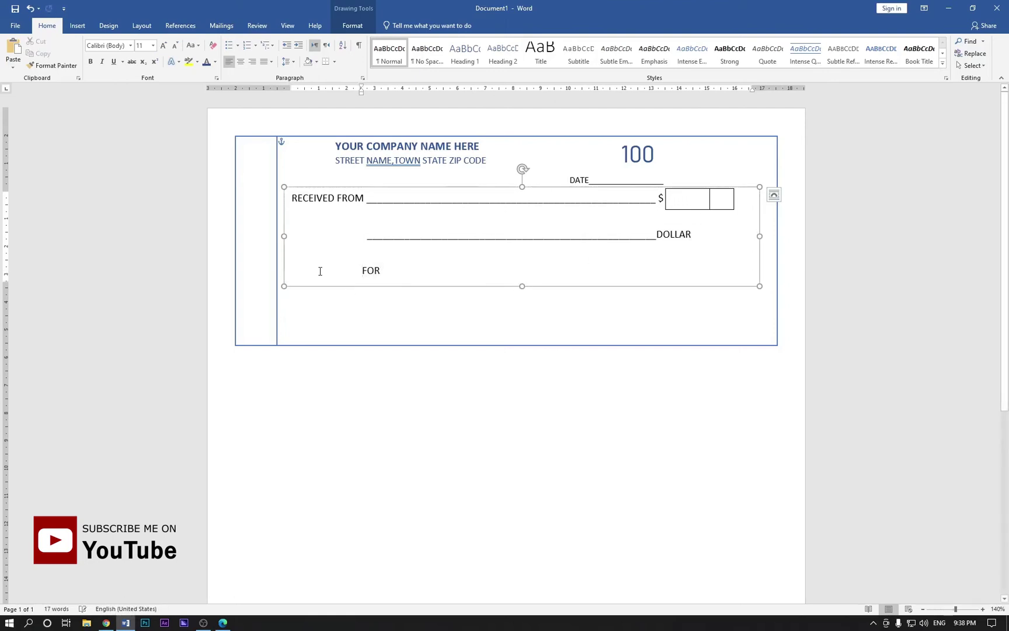
{"action": "key", "text": "BackSpace"}
{"action": "type", "text": "__________________________________________________________________________"}
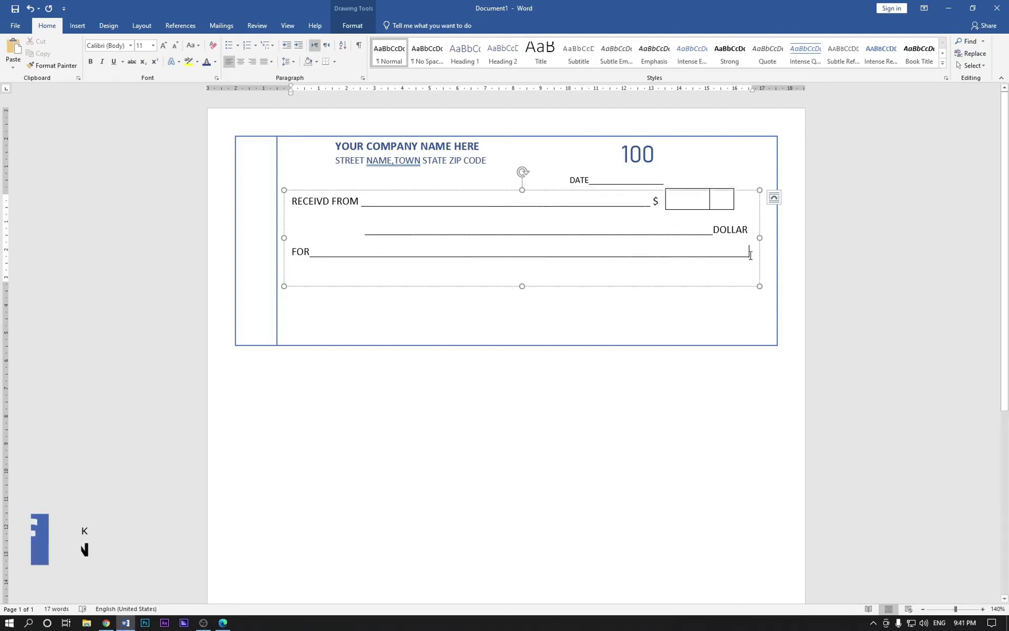
Step: Set all text in the RECEIVD FROM text box to 10 pt bold and make the DATE line bold as well
{"action": "key", "text": "ctrl+a"}
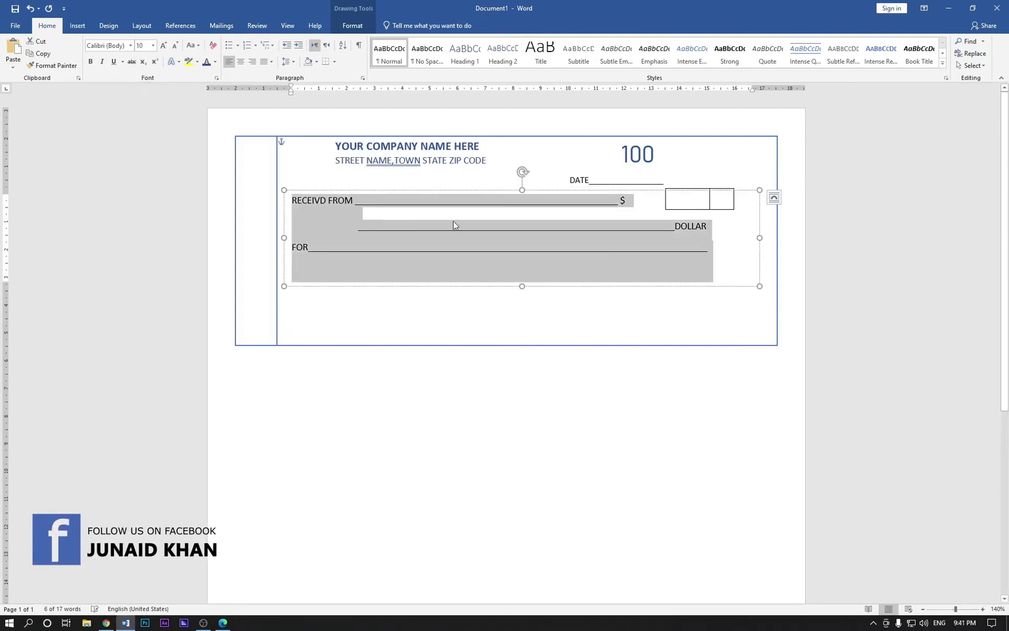
{"action": "left_click", "coordinate": [445, 246]}
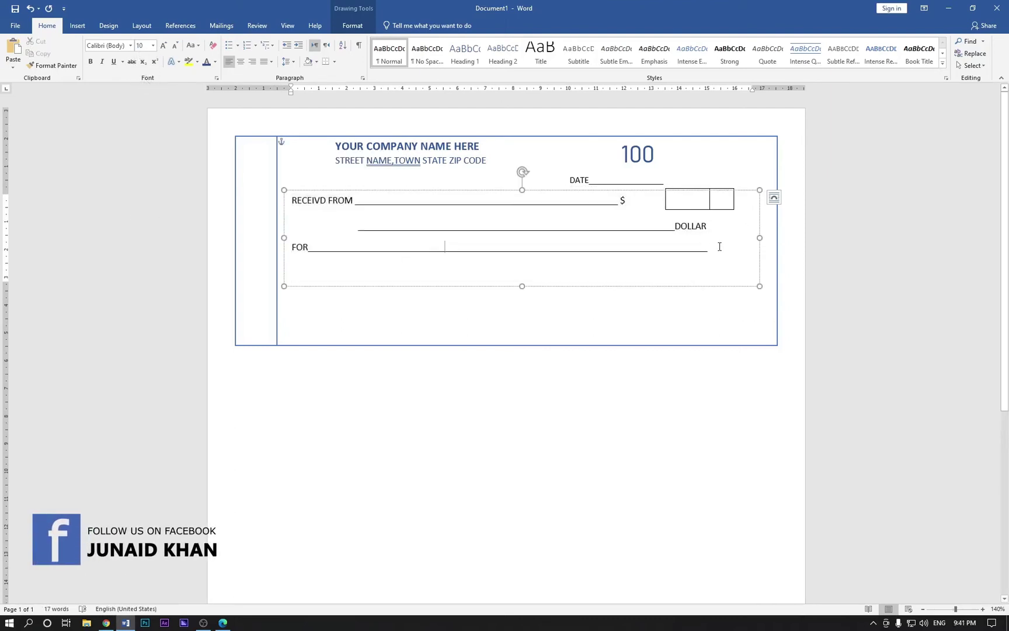
{"action": "left_click_drag", "start_coordinate": [720, 247], "coordinate": [295, 195]}
{"action": "key", "text": "ctrl+b"}
{"action": "left_click", "coordinate": [606, 248]}
{"action": "triple_click", "coordinate": [649, 180]}
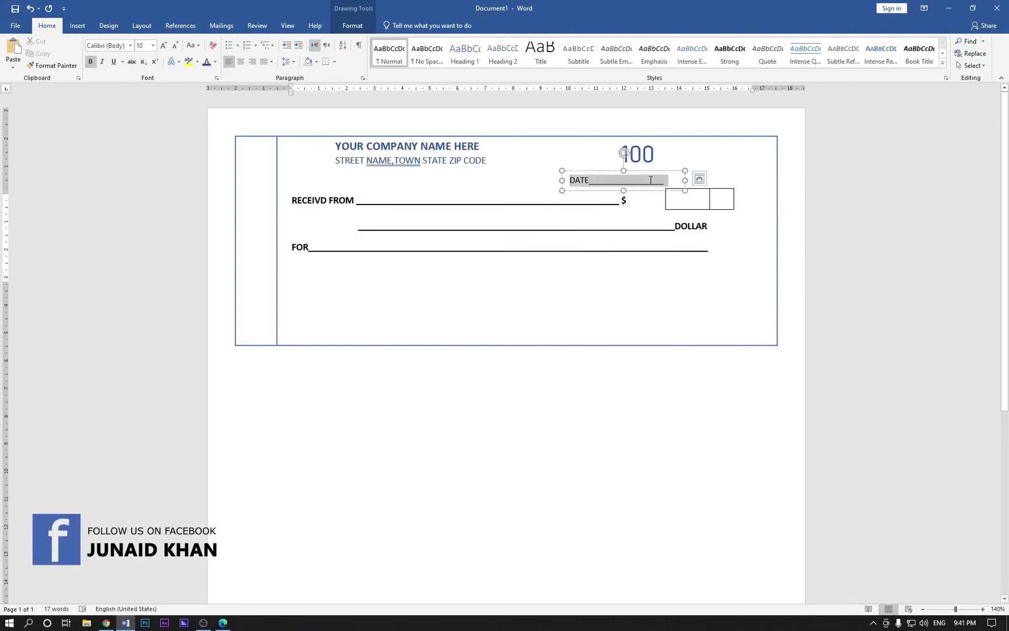
{"action": "key", "text": "ctrl+b"}
Step: Lengthen the RECEIVD FROM underscore line so the $ sits beside the amount box, and shorten the text box to end below the FOR row
{"action": "left_click", "coordinate": [557, 226]}
{"action": "left_click", "coordinate": [712, 247]}
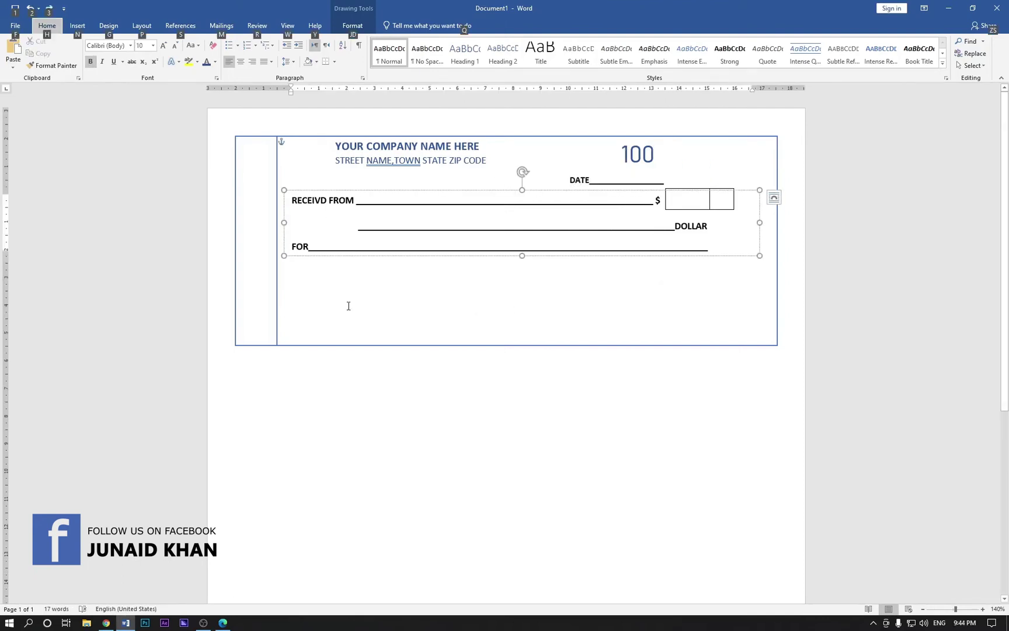
Step: Insert a 3x3 table in the empty lower part of the receipt's main cell, below the FOR row
{"action": "left_click", "coordinate": [287, 309]}
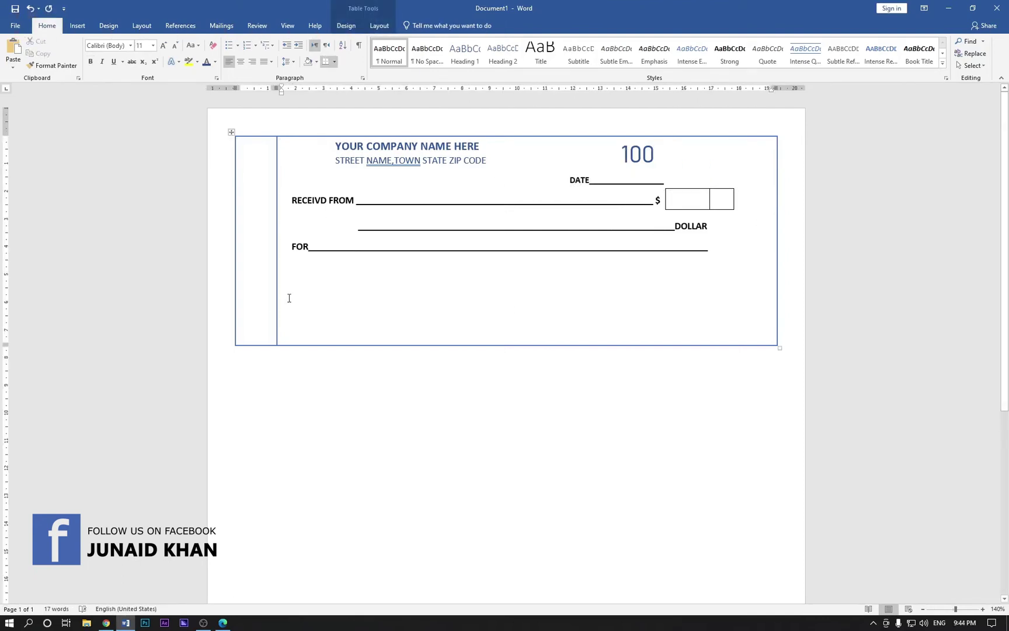
{"action": "left_click", "coordinate": [77, 26]}
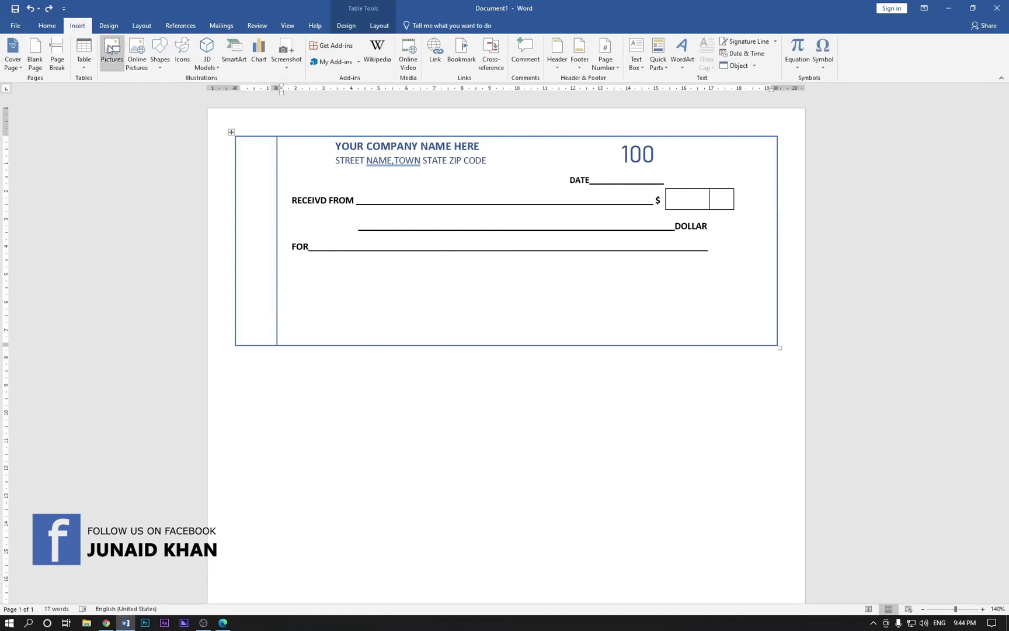
{"action": "left_click", "coordinate": [88, 61]}
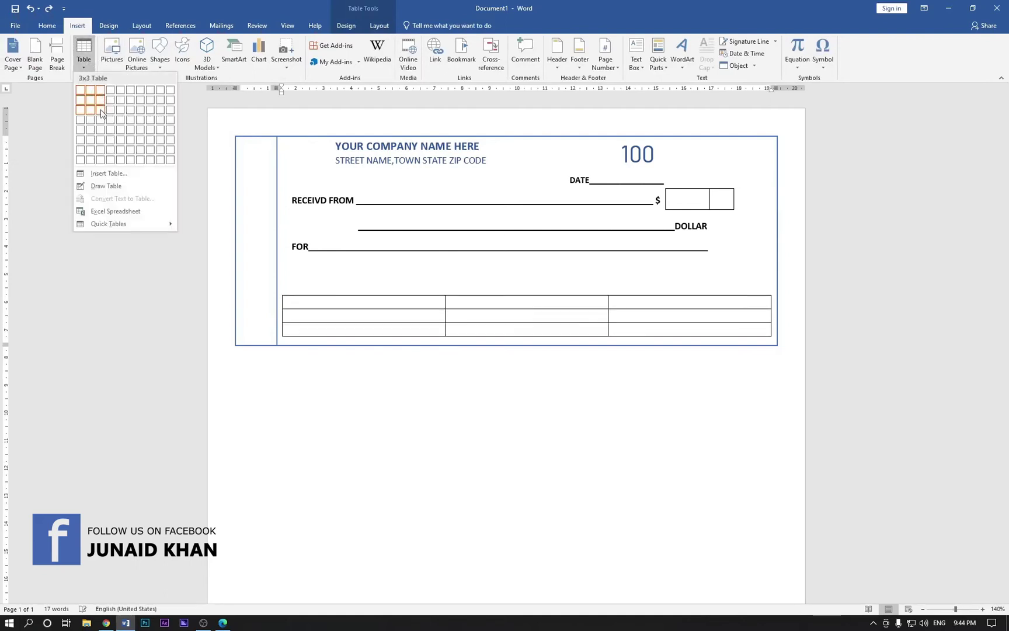
{"action": "left_click", "coordinate": [100, 109]}
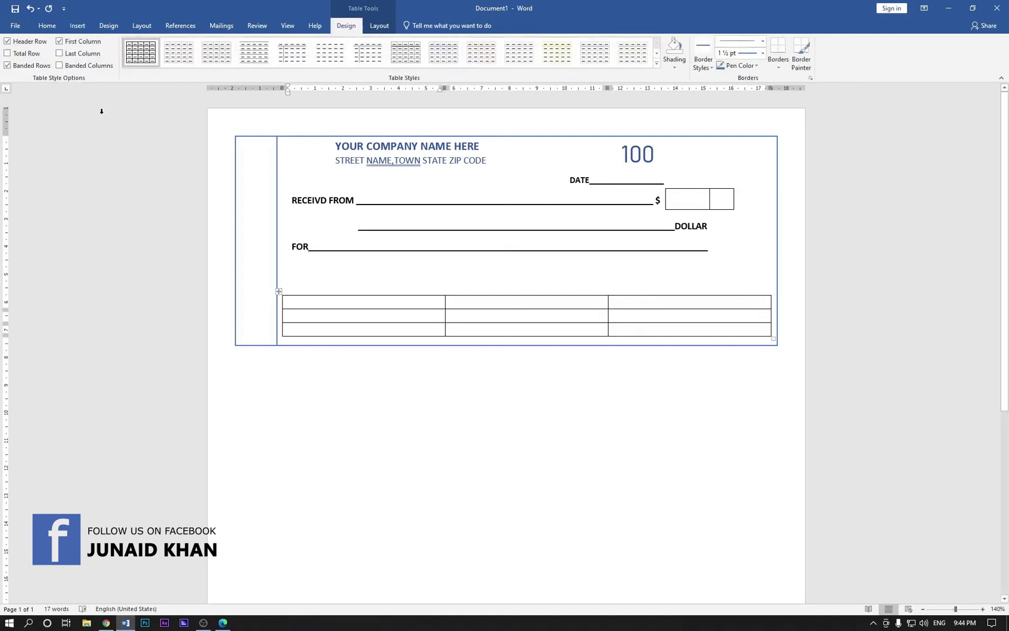
Step: Narrow the new table's three columns to about 2.8 cm, 1.8 cm and 1 cm
{"action": "key", "text": "alt"}
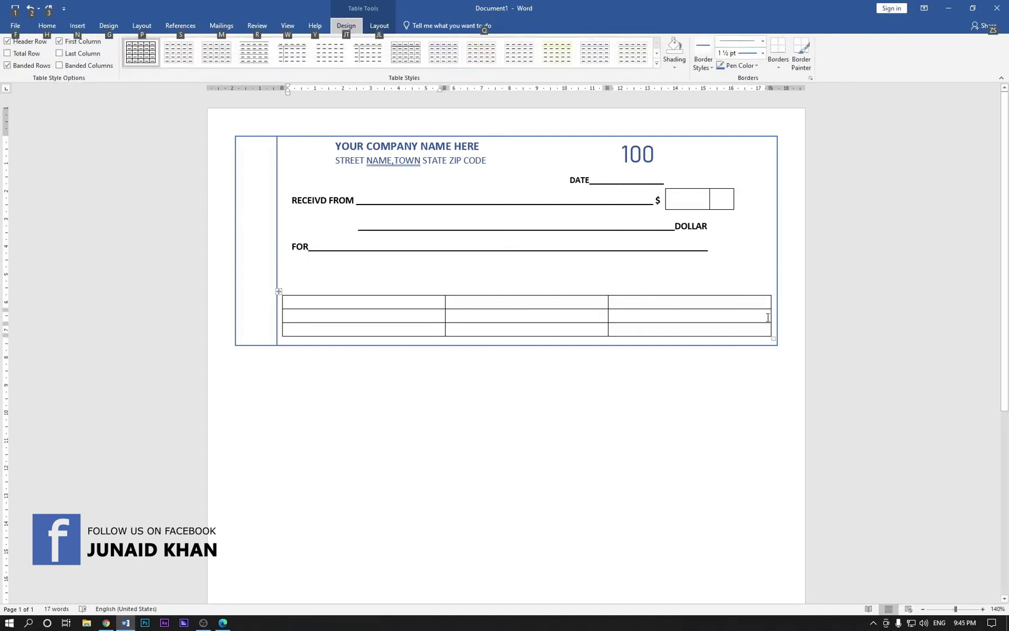
{"action": "key", "text": "alt"}
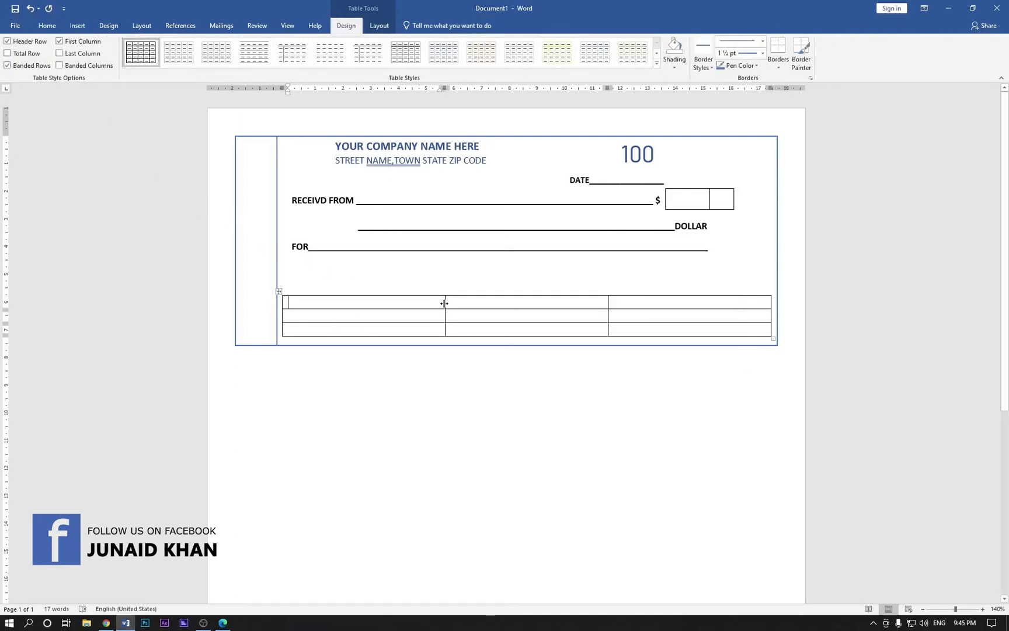
{"action": "left_click_drag", "start_coordinate": [445, 302], "coordinate": [359, 302]}
{"action": "left_click_drag", "start_coordinate": [607, 302], "coordinate": [395, 303]}
{"action": "left_click_drag", "start_coordinate": [771, 300], "coordinate": [429, 313]}
{"action": "key", "text": "alt"}
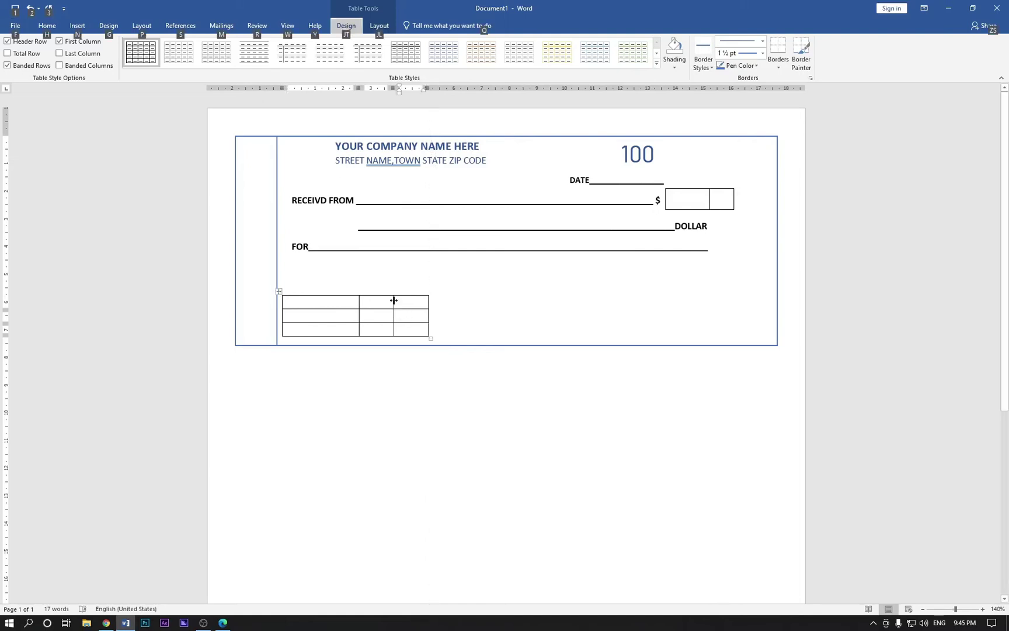
{"action": "key", "text": "alt"}
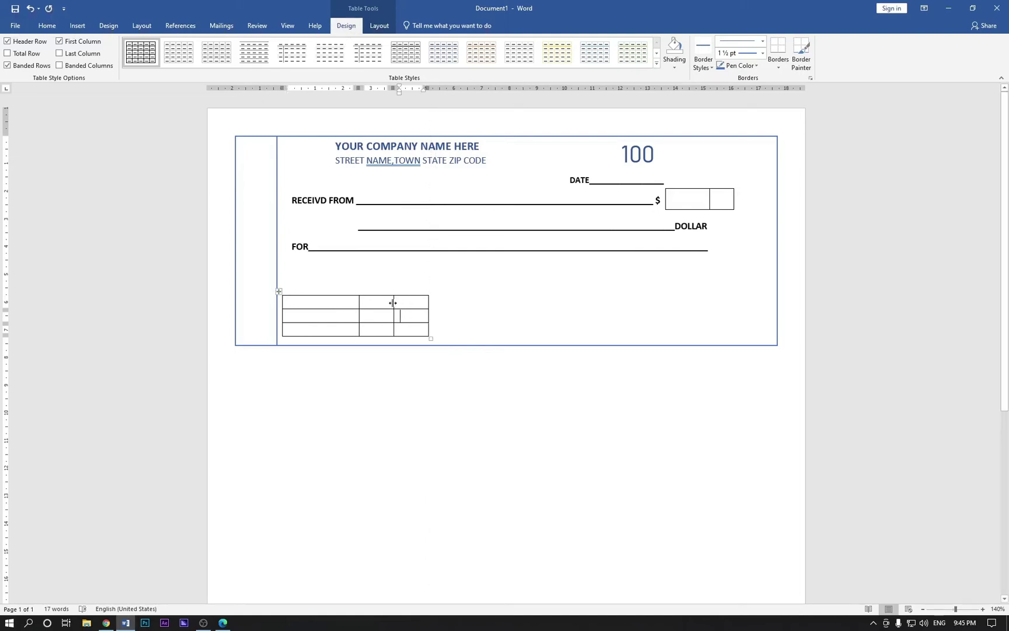
{"action": "left_click_drag", "start_coordinate": [393, 303], "coordinate": [435, 303]}
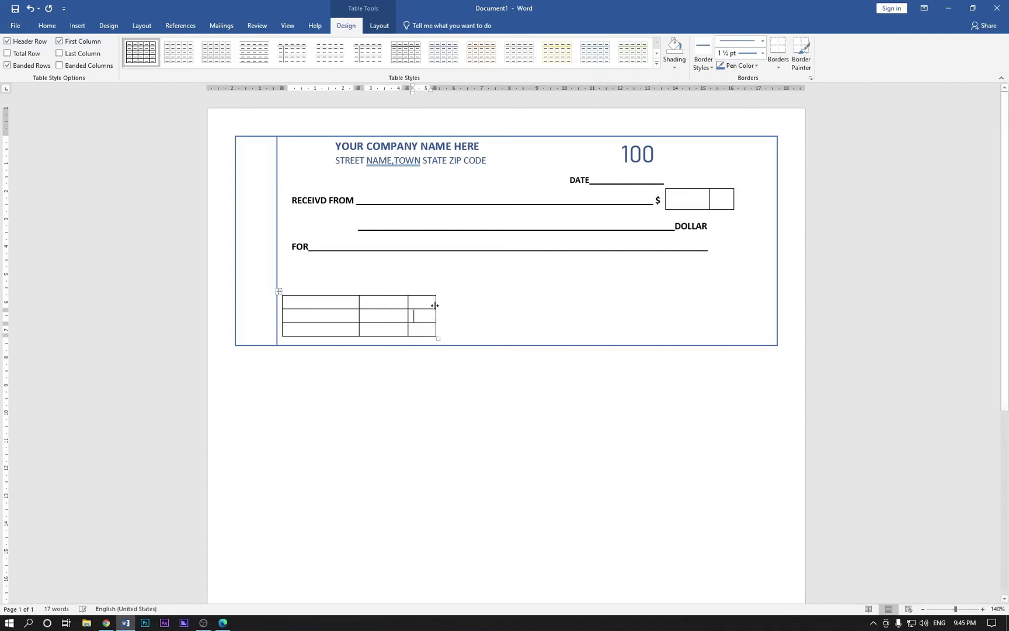
Step: Add two more 1 cm columns after the small table's third column
{"action": "key", "text": "alt"}
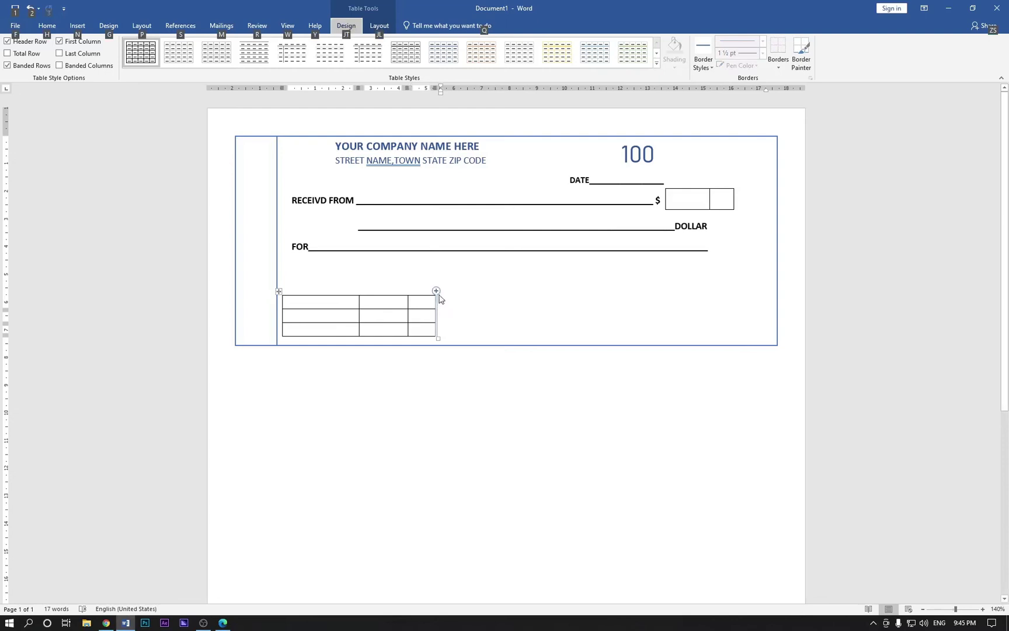
{"action": "left_click", "coordinate": [436, 292]}
{"action": "left_click", "coordinate": [437, 291]}
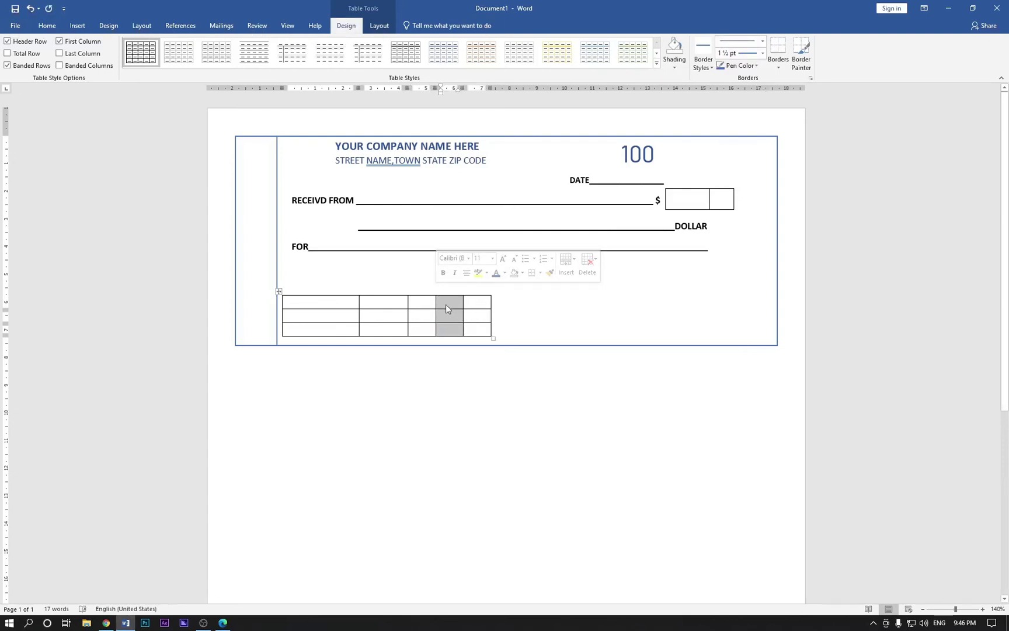
Step: Activate the table Eraser to remove cell borders from the small table's fourth column
{"action": "left_click", "coordinate": [386, 26]}
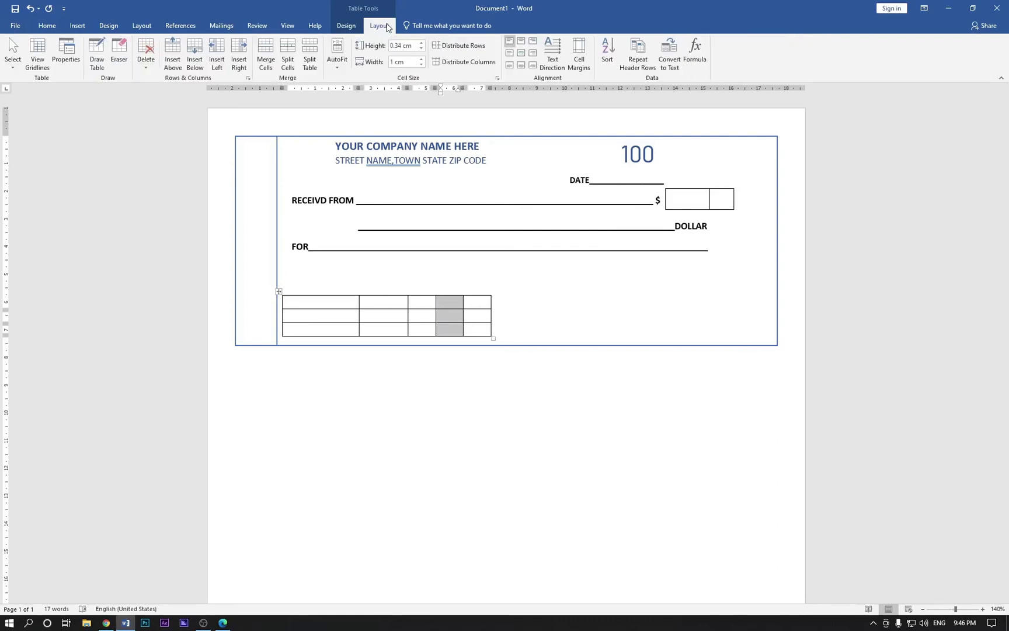
{"action": "left_click", "coordinate": [120, 55]}
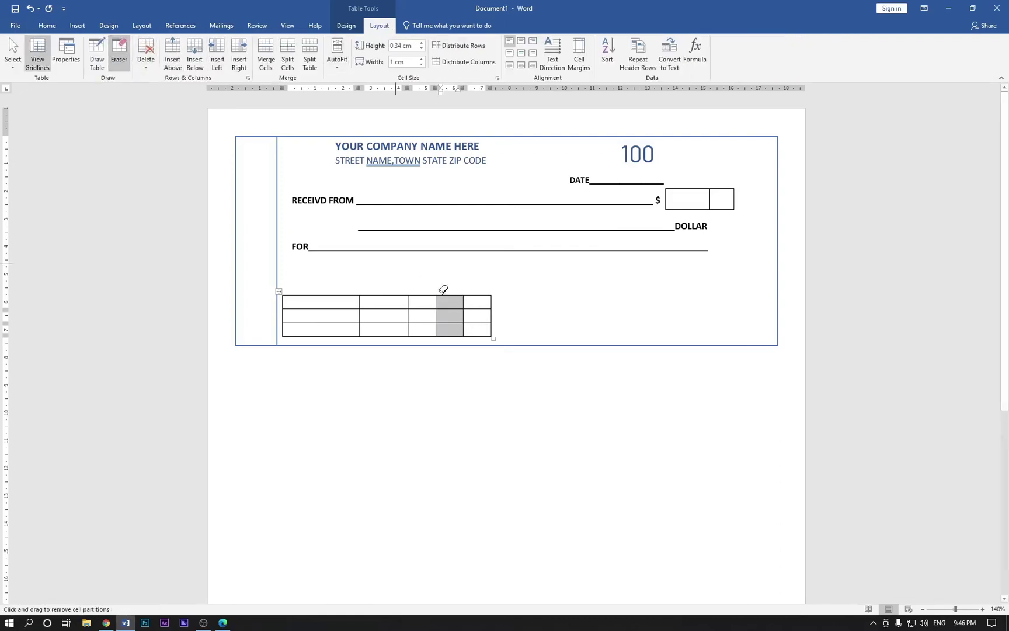